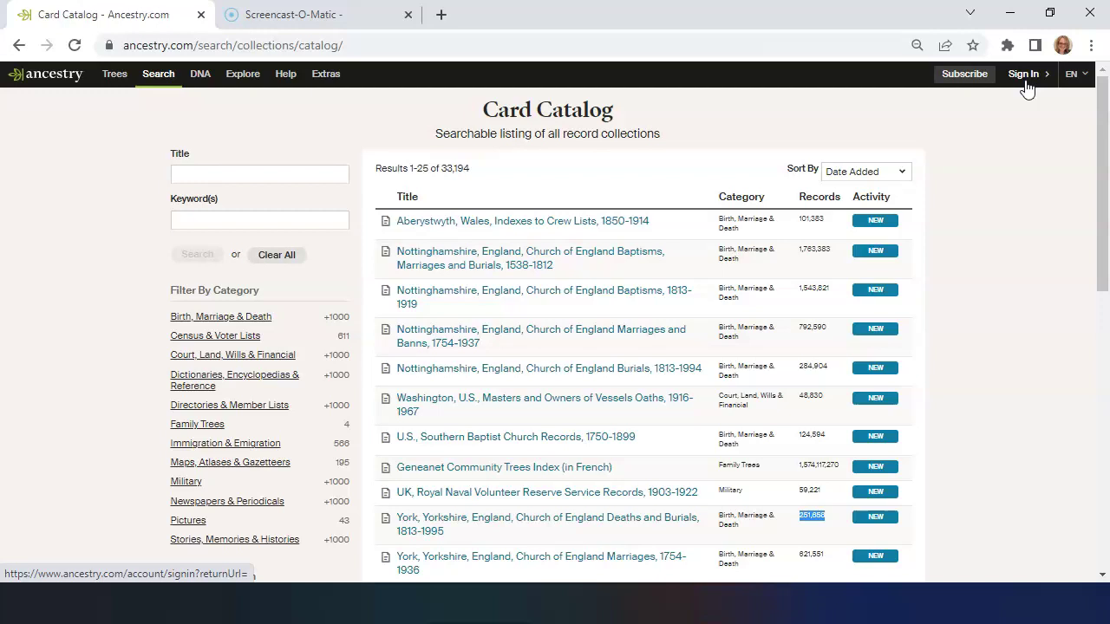
pyautogui.click(448, 181)
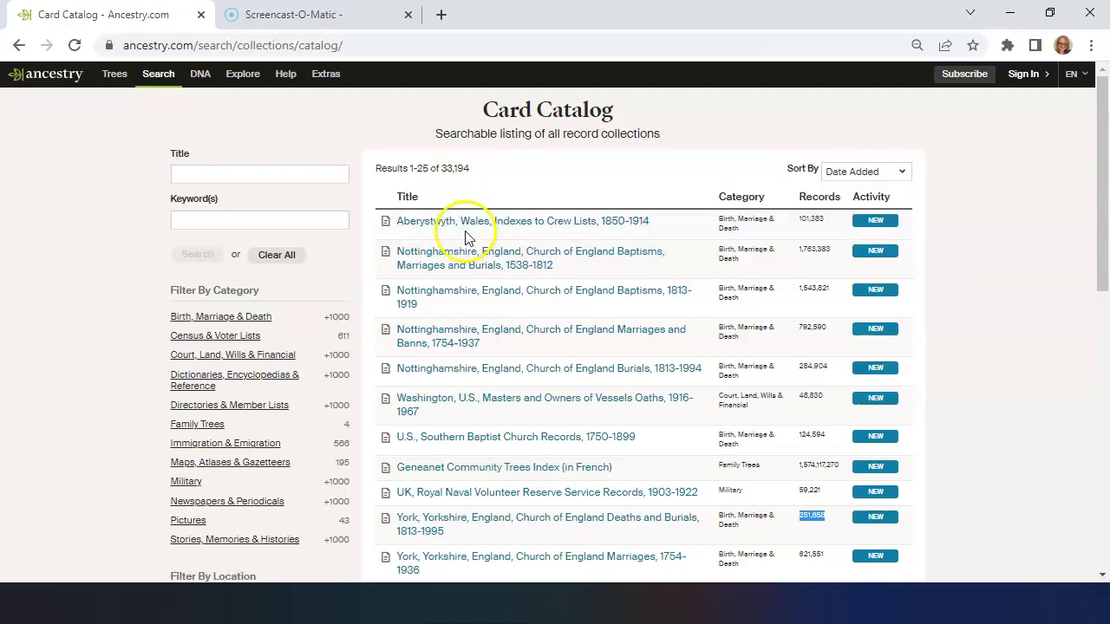
pyautogui.moveTo(499, 227)
pyautogui.moveTo(497, 262)
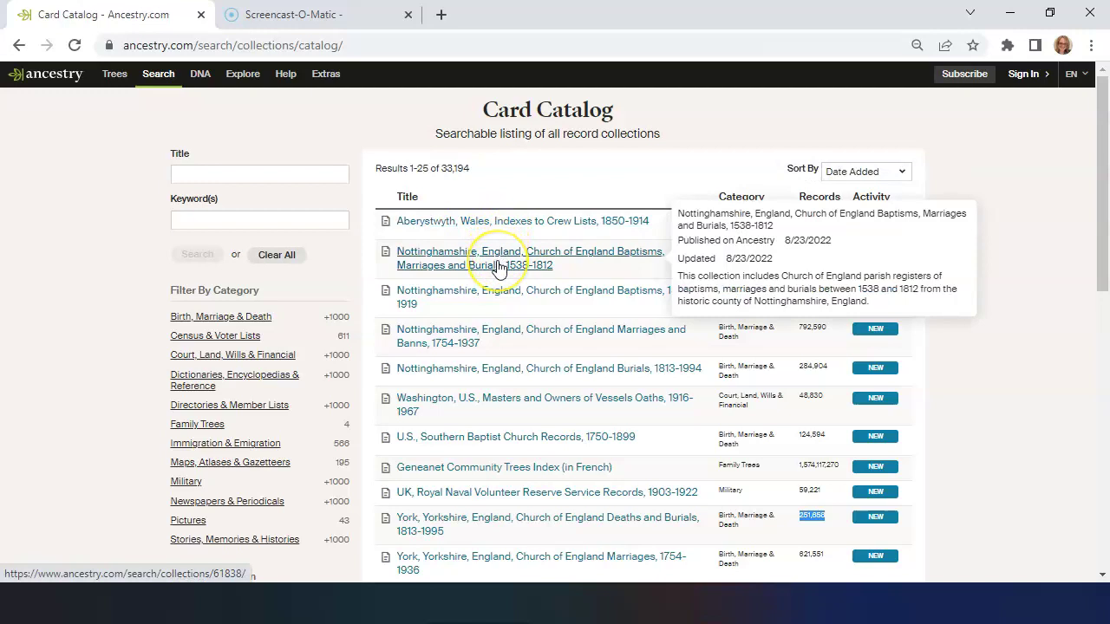
pyautogui.moveTo(494, 296)
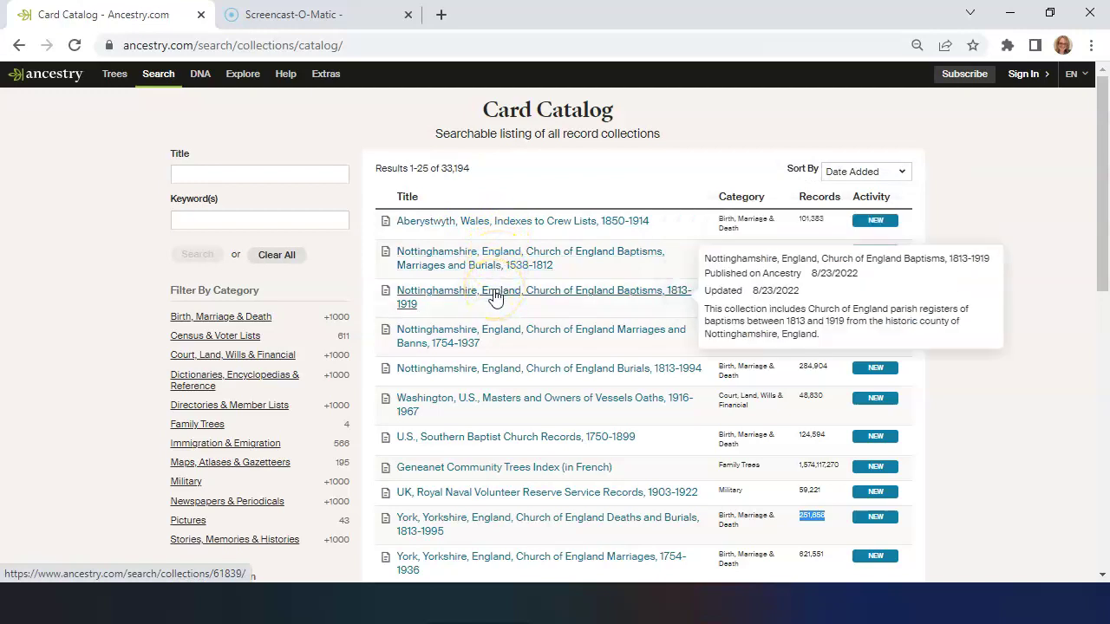
pyautogui.moveTo(492, 339)
pyautogui.moveTo(483, 373)
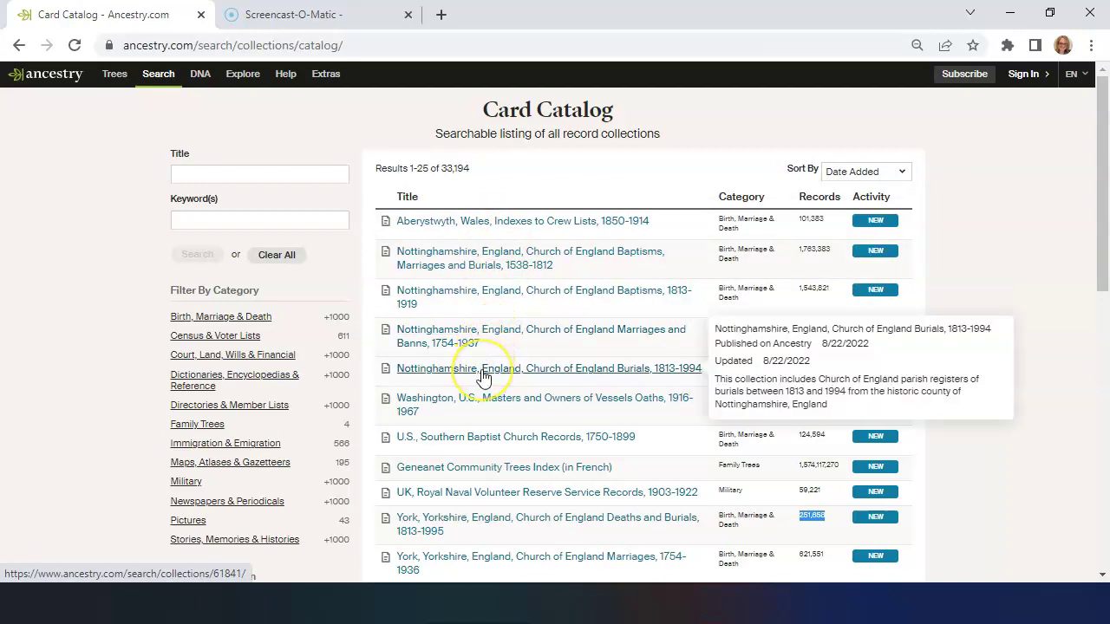
pyautogui.moveTo(483, 404)
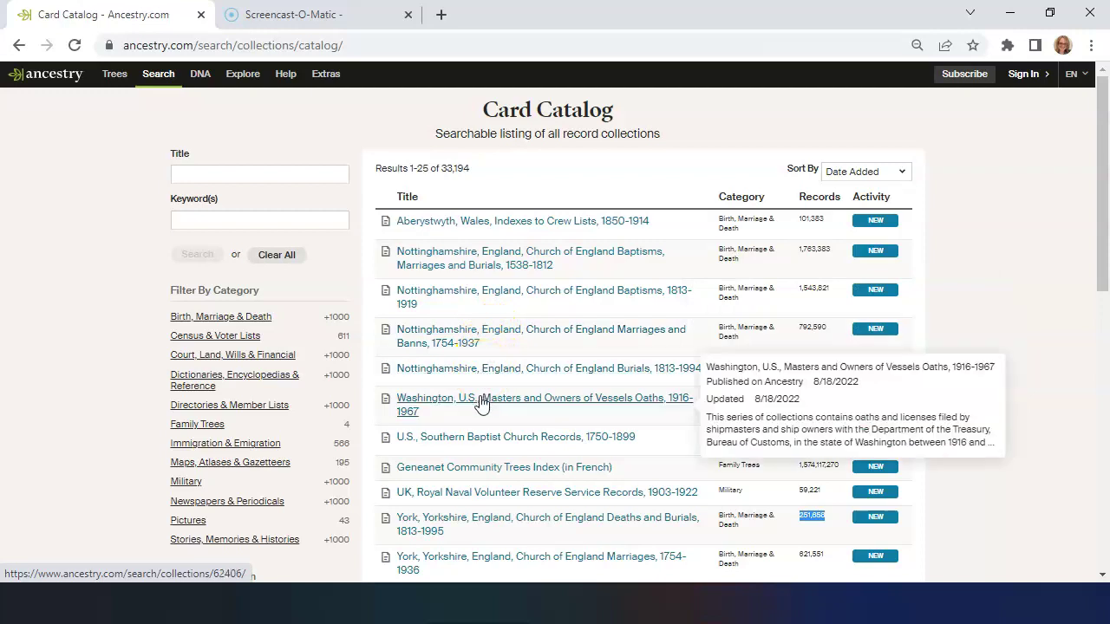
pyautogui.click(473, 441)
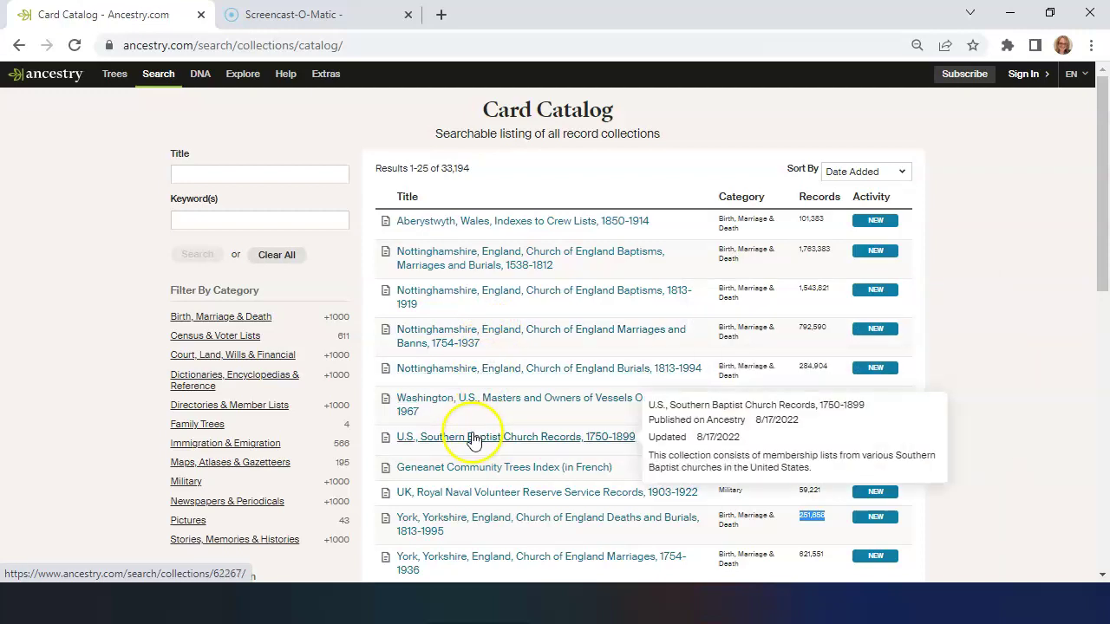
pyautogui.moveTo(470, 469)
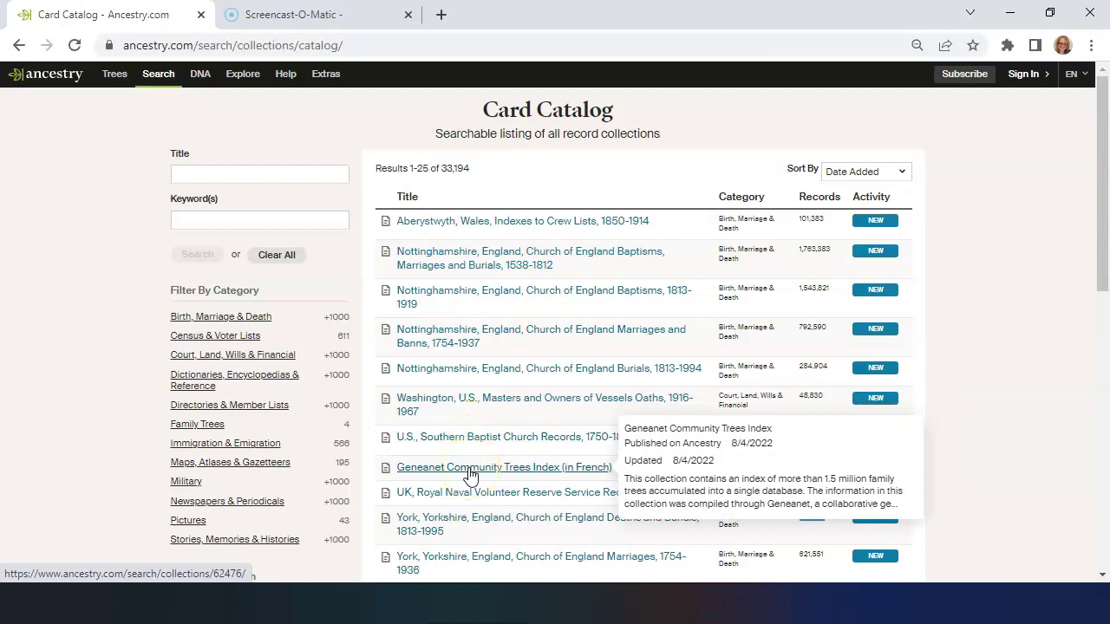
pyautogui.doubleClick(813, 516)
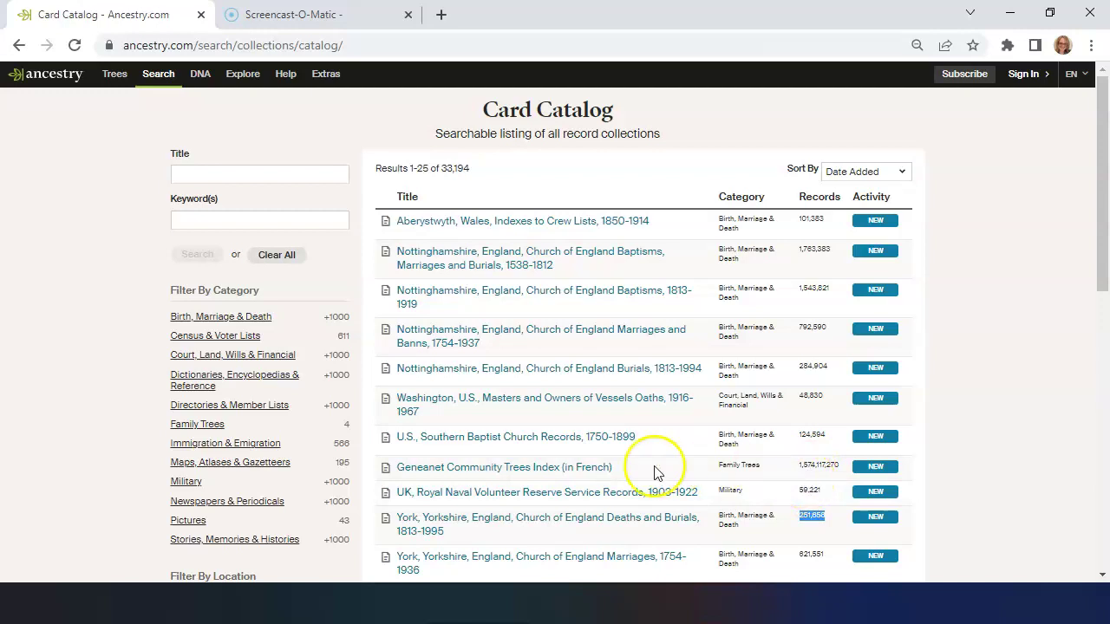
pyautogui.moveTo(499, 476)
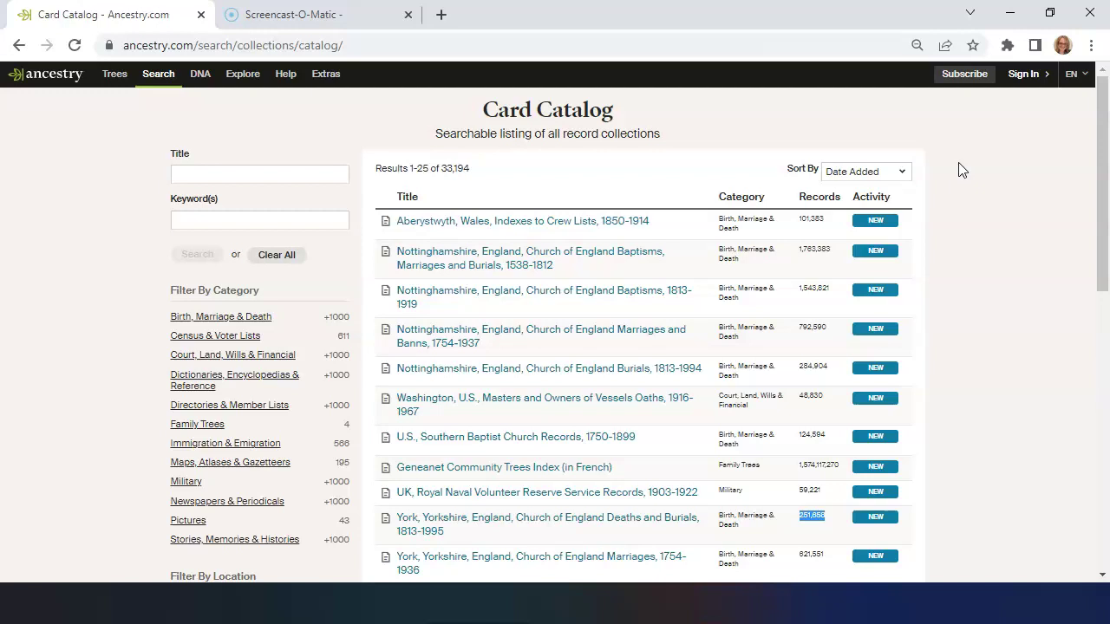
# - Sort the Card Catalog by Date Updated, then switch the sort to Record Count
pyautogui.click(902, 173)
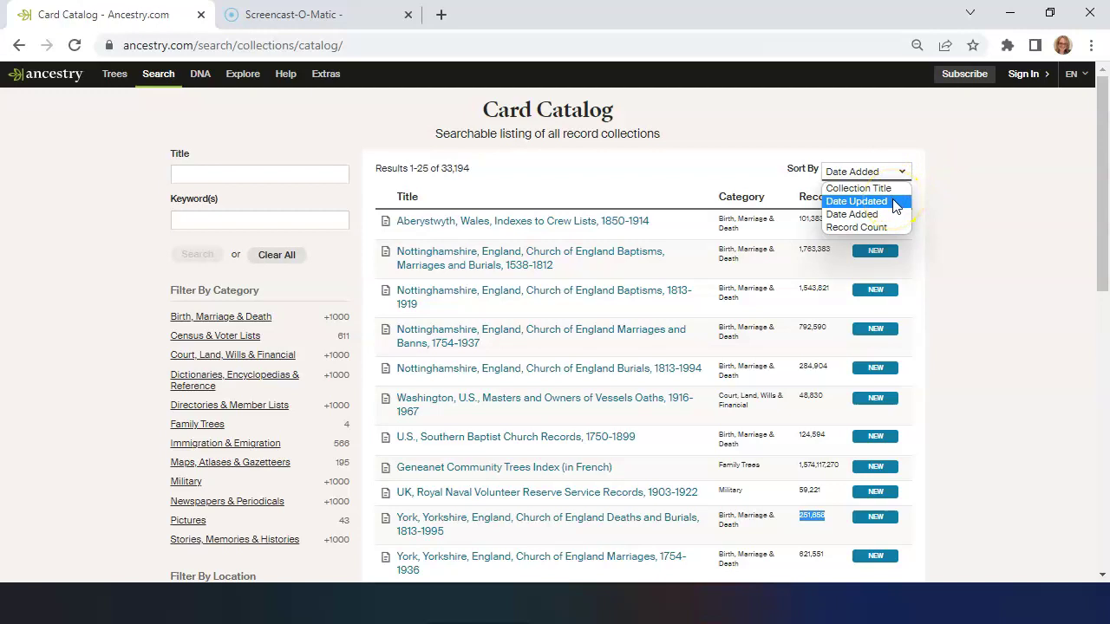
pyautogui.click(896, 202)
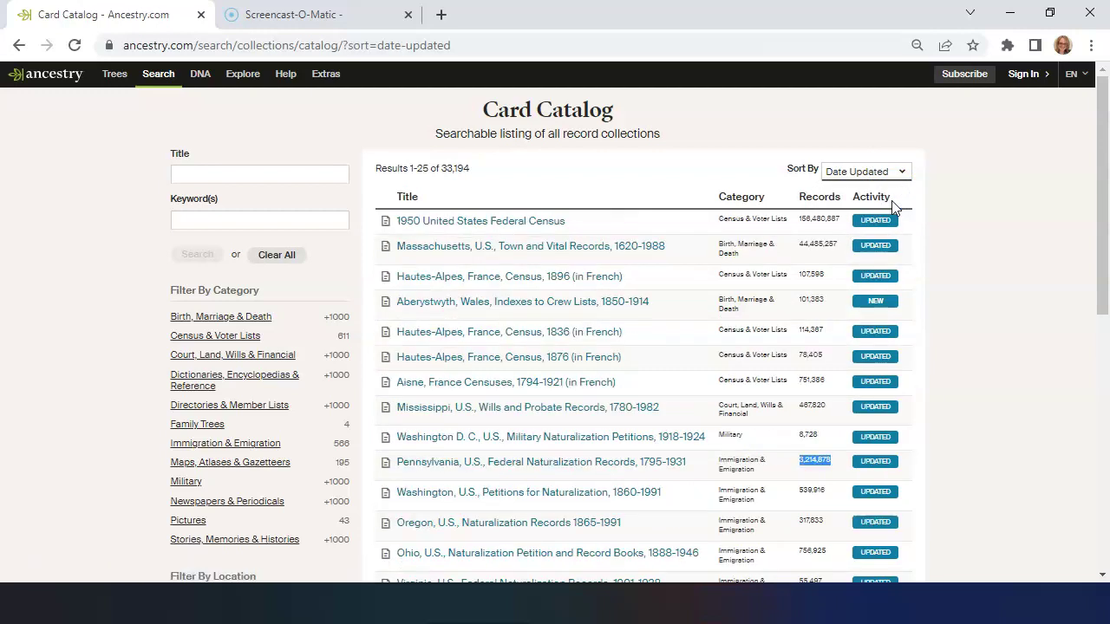
pyautogui.click(902, 172)
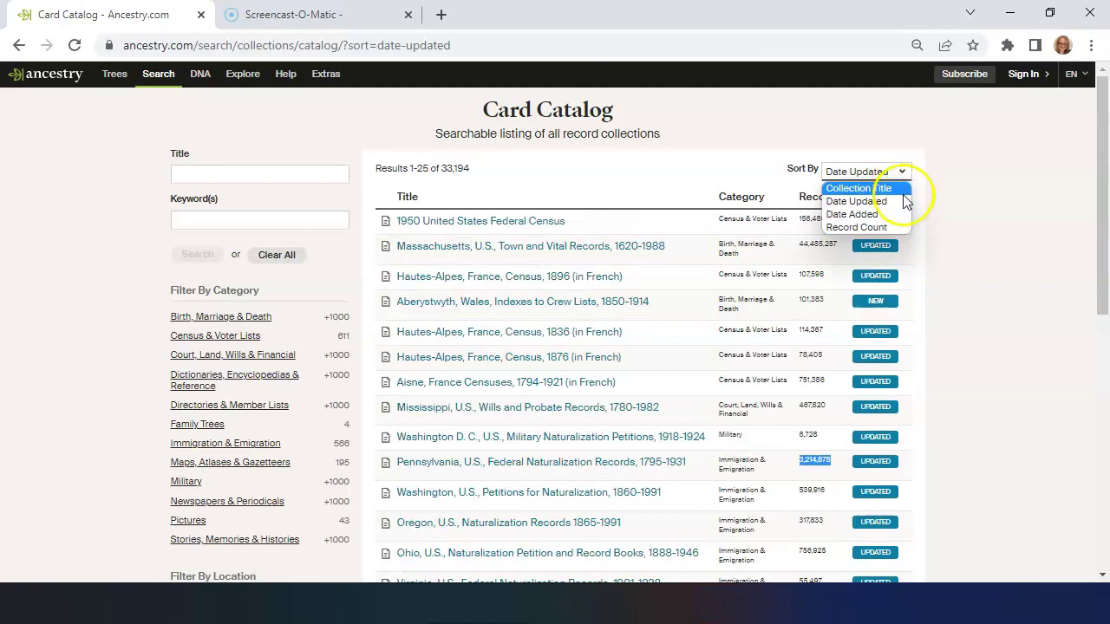
pyautogui.click(900, 228)
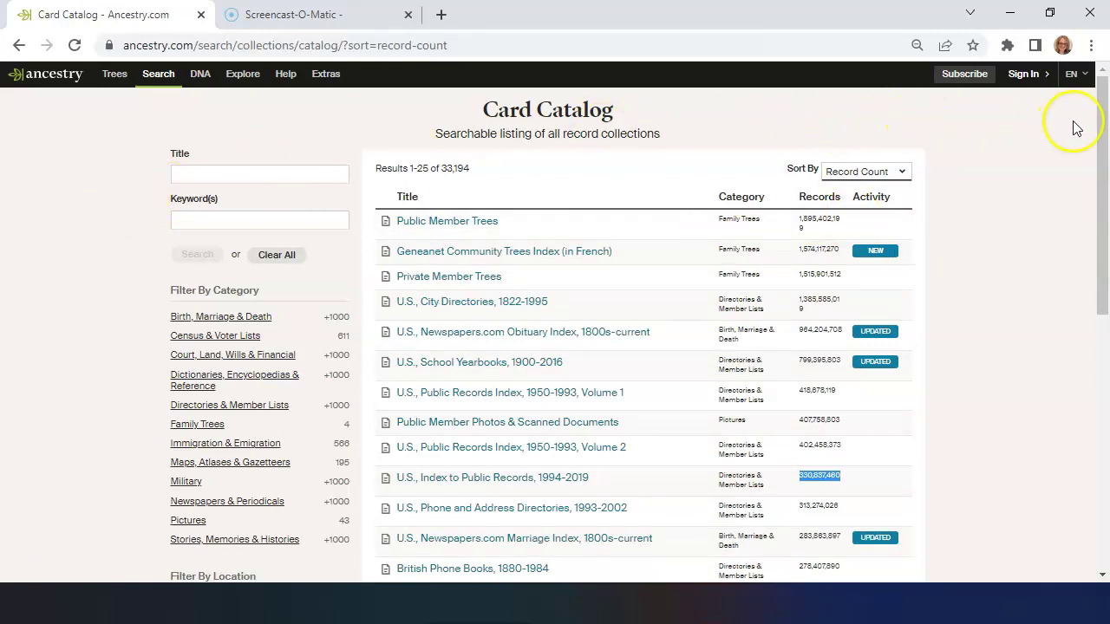
# - Search the Card Catalog for the keywords 'civil war', narrowing it to 525 collections
pyautogui.moveTo(1102, 121); pyautogui.dragTo(1095, 151)
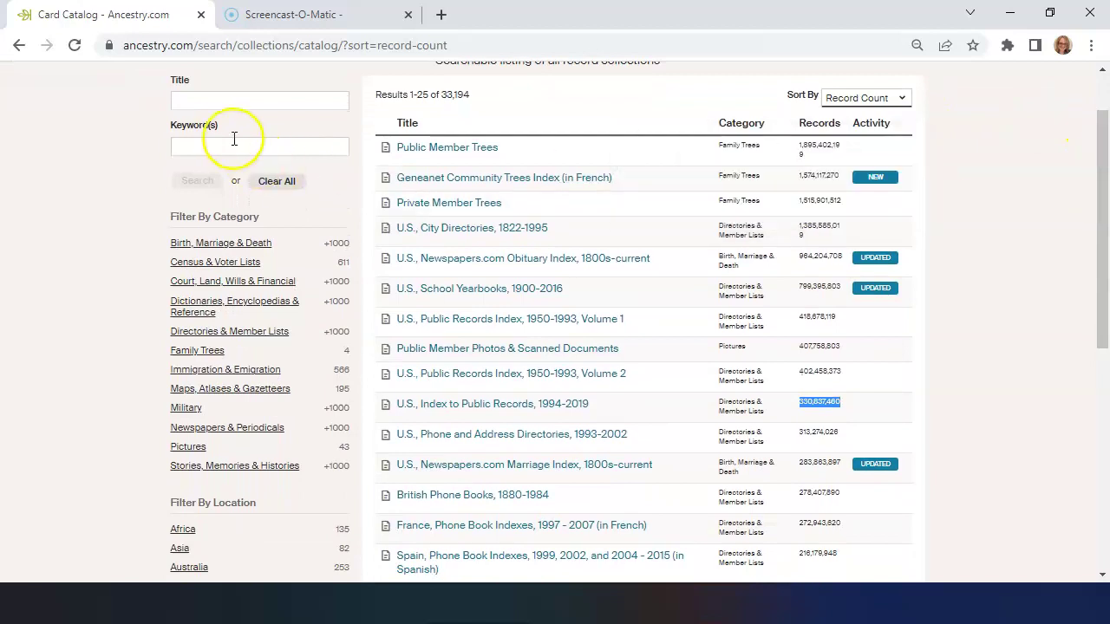
pyautogui.click(216, 104)
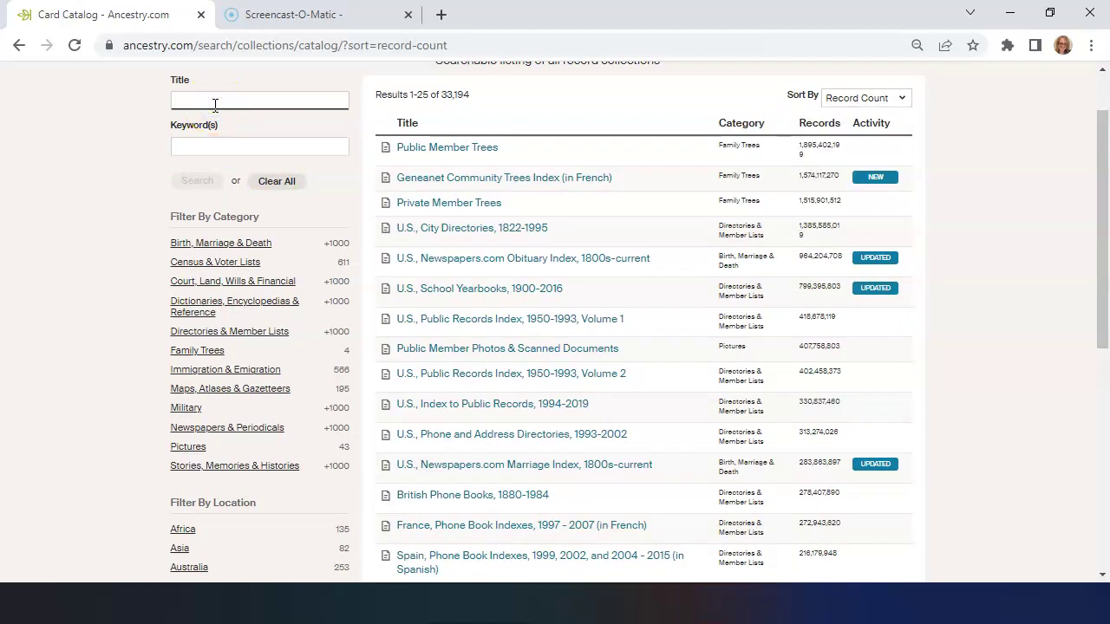
pyautogui.click(185, 147)
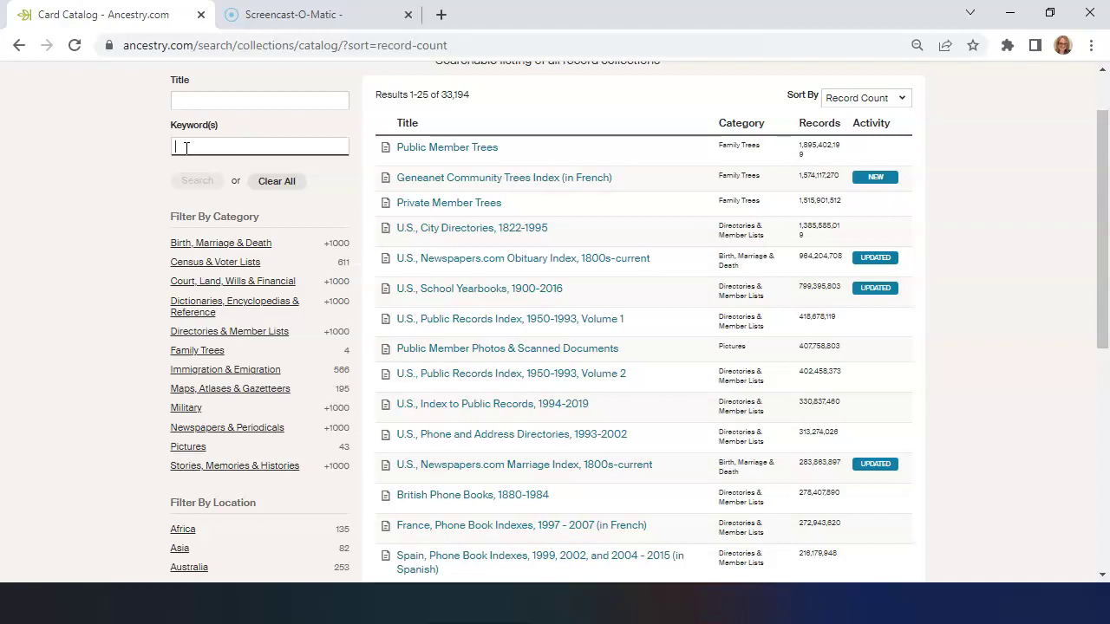
pyautogui.write('civil war')
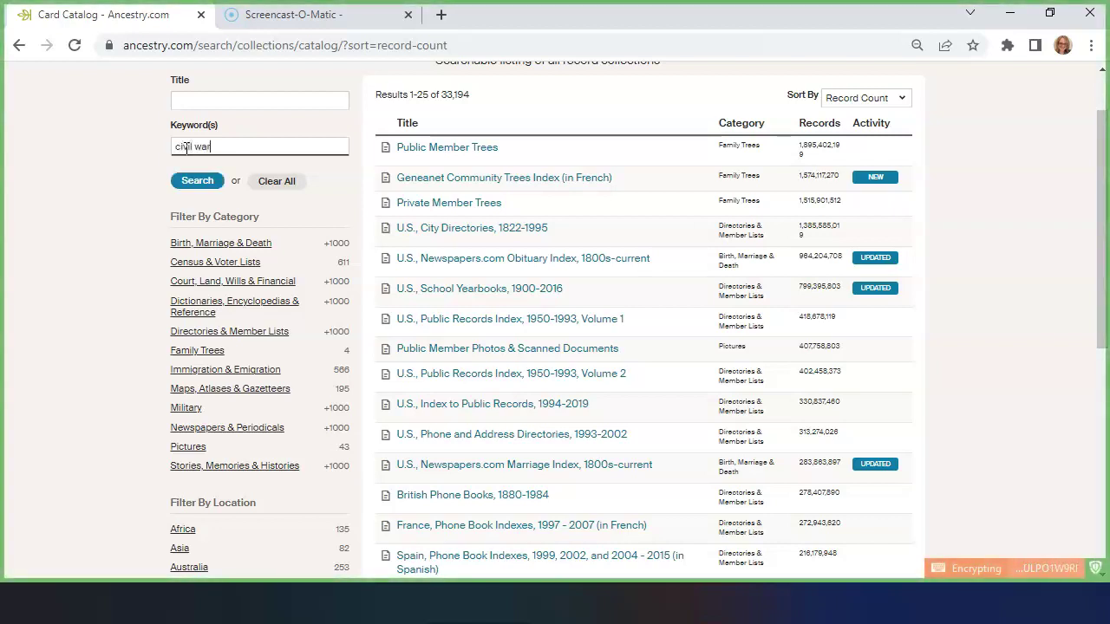
pyautogui.click(193, 179)
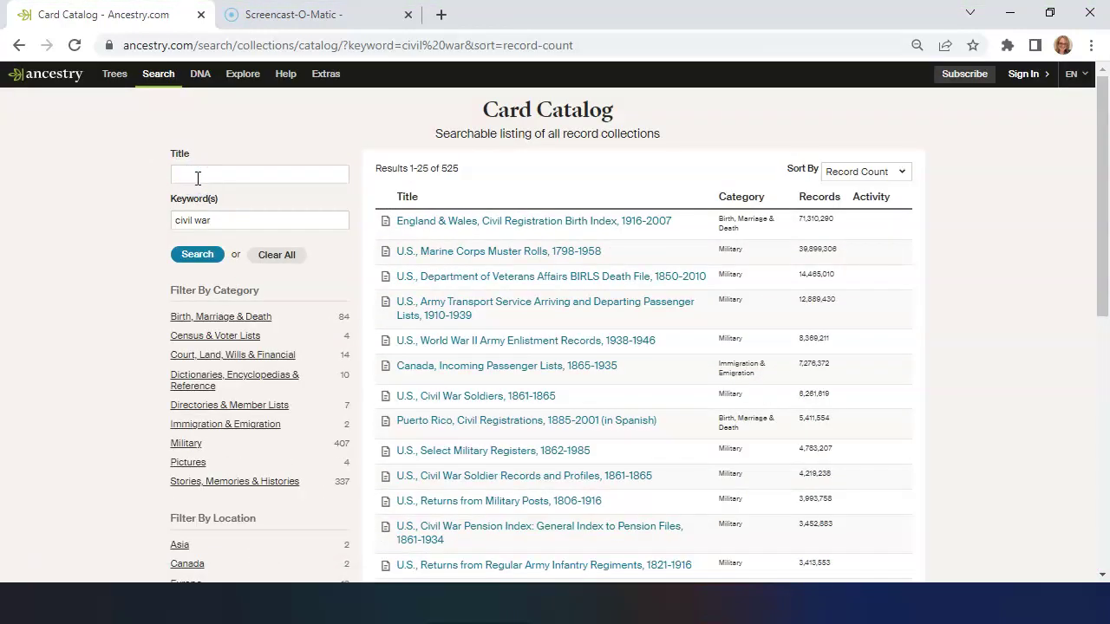
pyautogui.click(1098, 156)
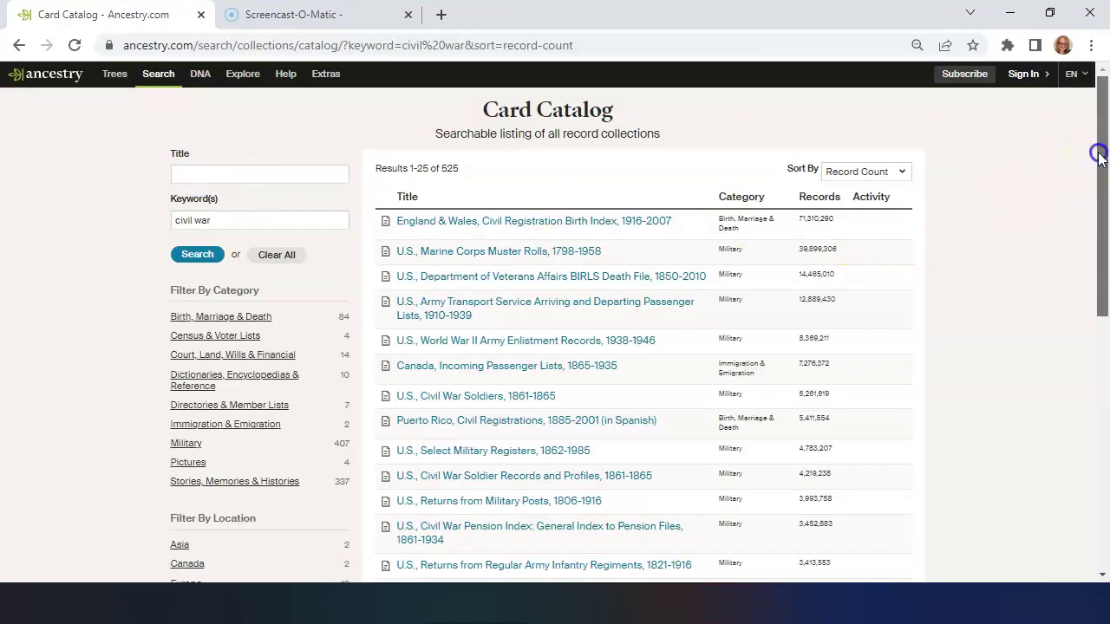
pyautogui.moveTo(1099, 156); pyautogui.dragTo(1095, 111)
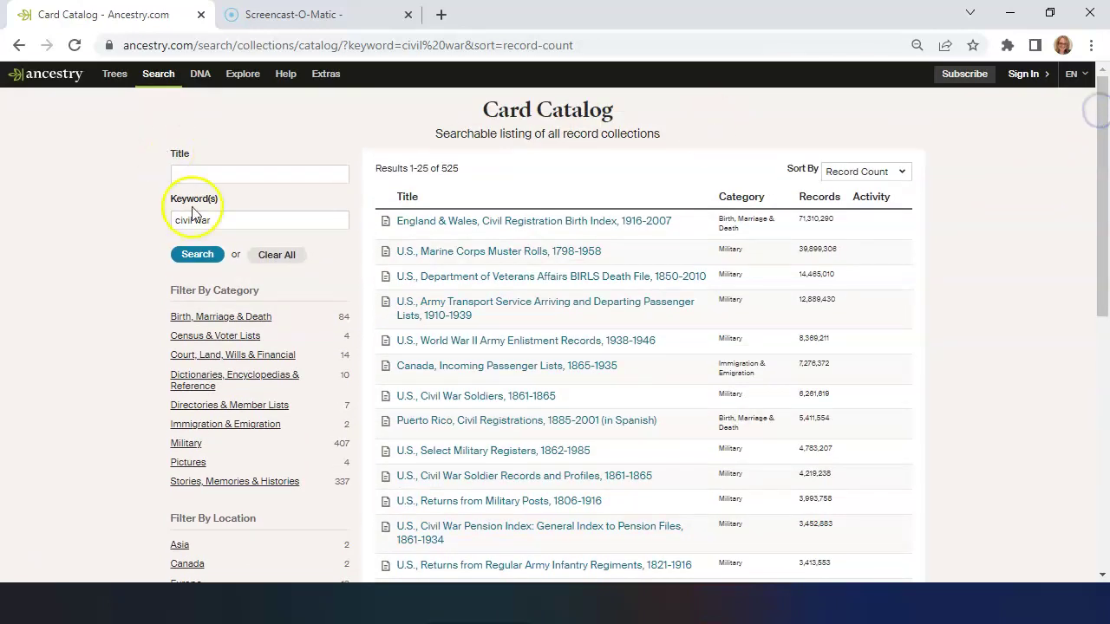
# - Clear the 'civil war' keyword search so all collections are listed again
pyautogui.click(276, 254)
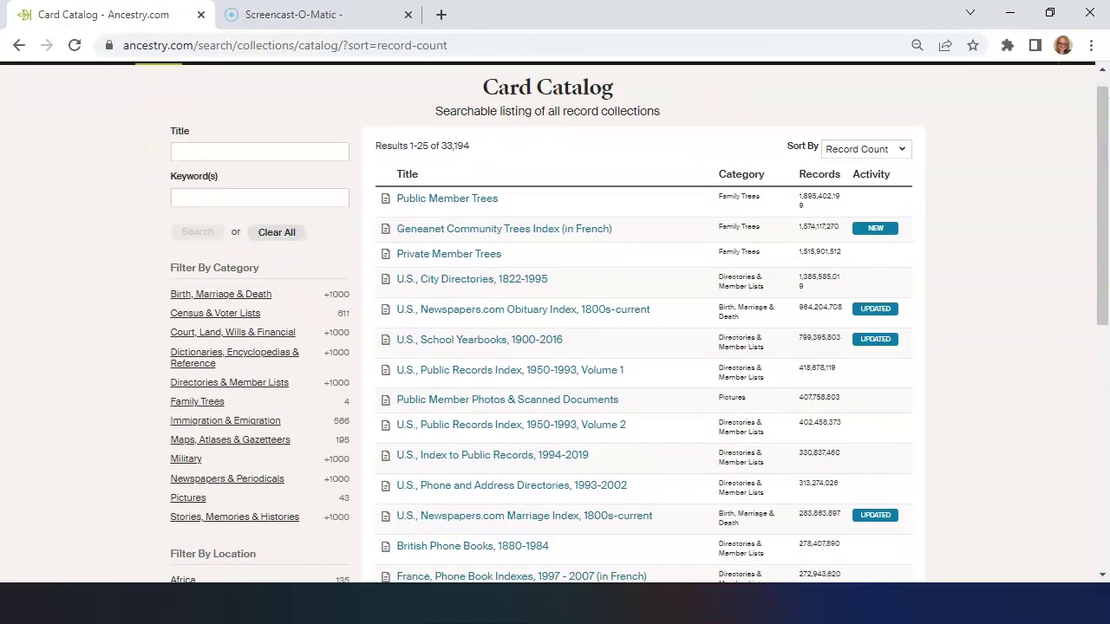
pyautogui.scroll(-3, 555, 321)
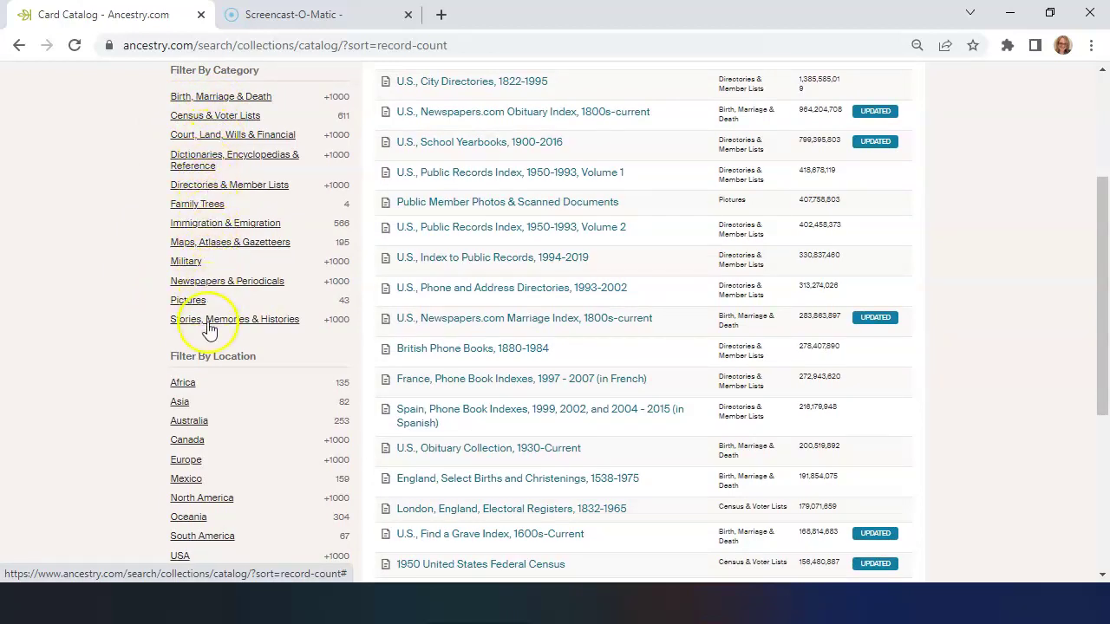
pyautogui.scroll(-3, 209, 330)
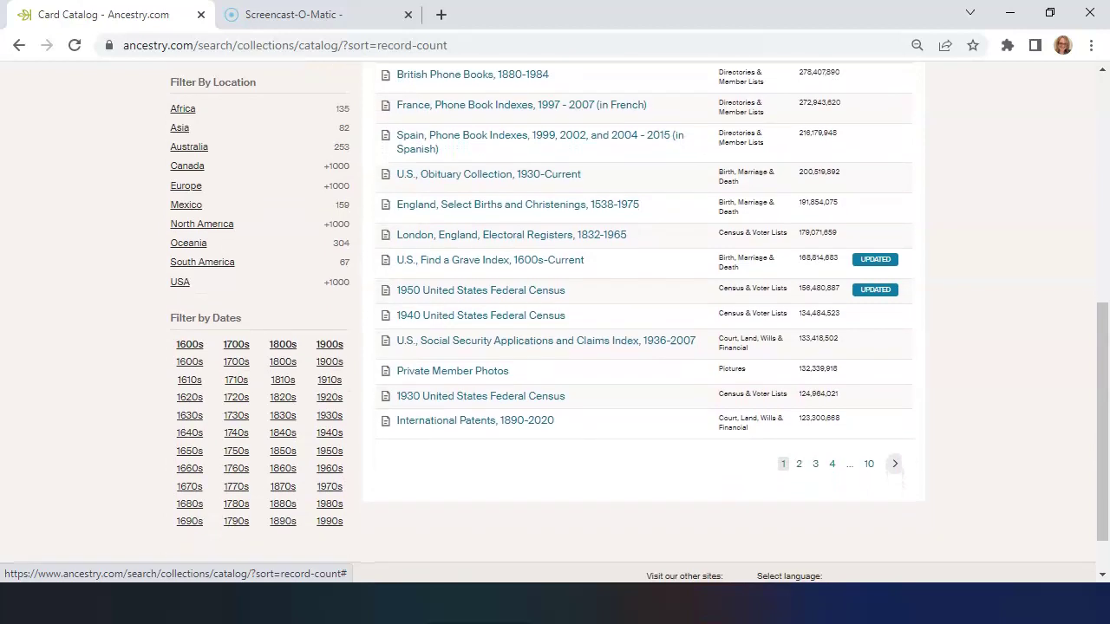
# - Filter the catalog by location to Canada, then Ontario, leaving 550 collections
pyautogui.click(184, 166)
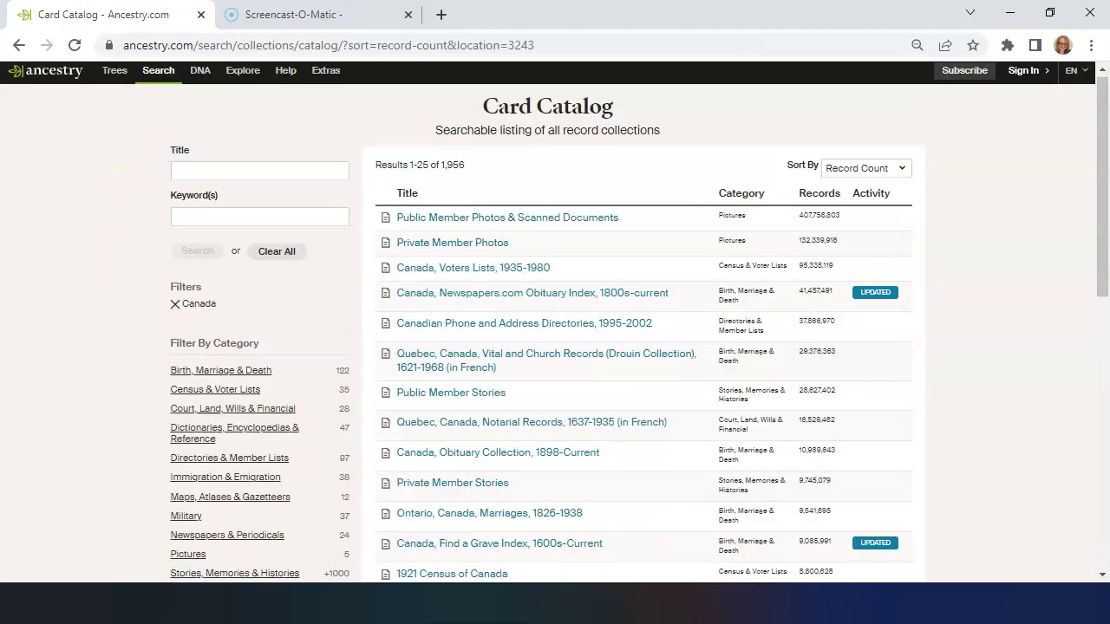
pyautogui.scroll(-2, 183, 164)
pyautogui.scroll(-3, 555, 321)
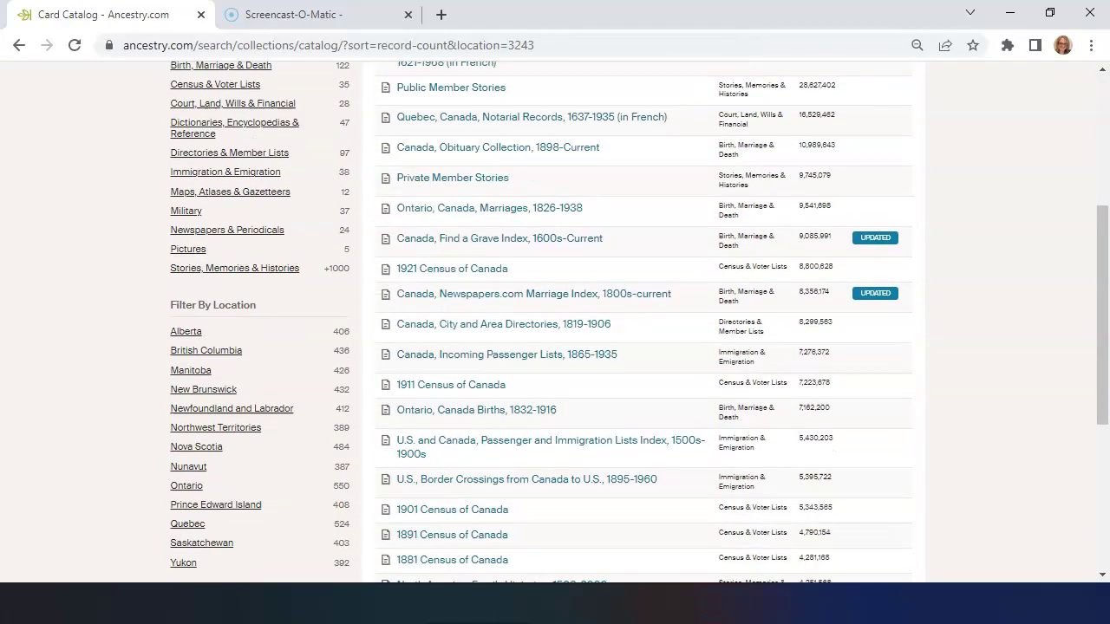
pyautogui.scroll(-1, 555, 321)
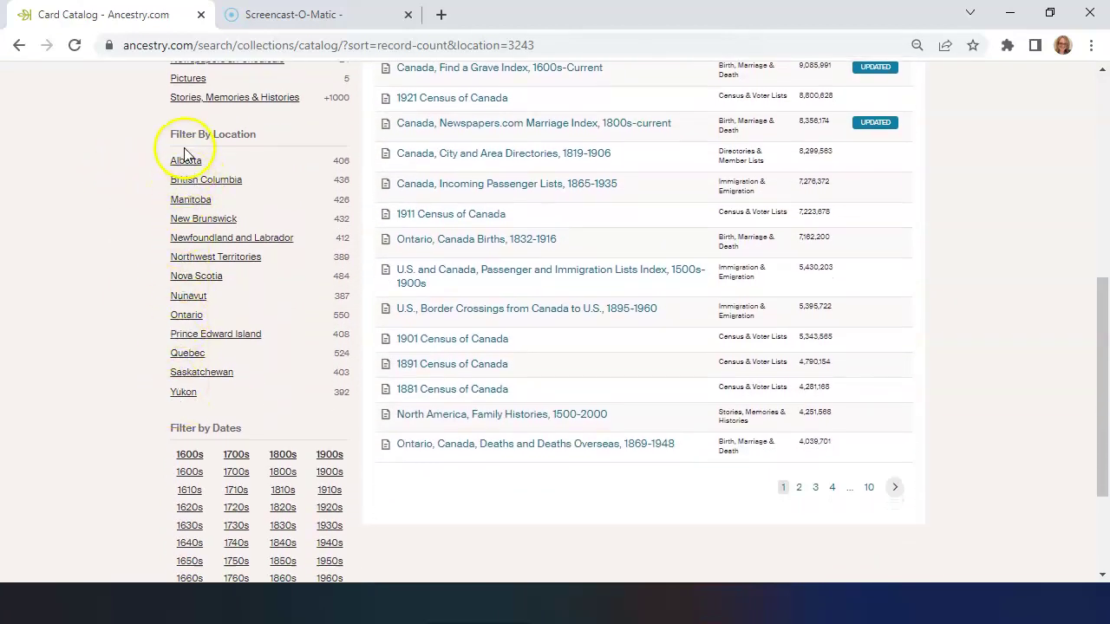
pyautogui.scroll(5, 184, 154)
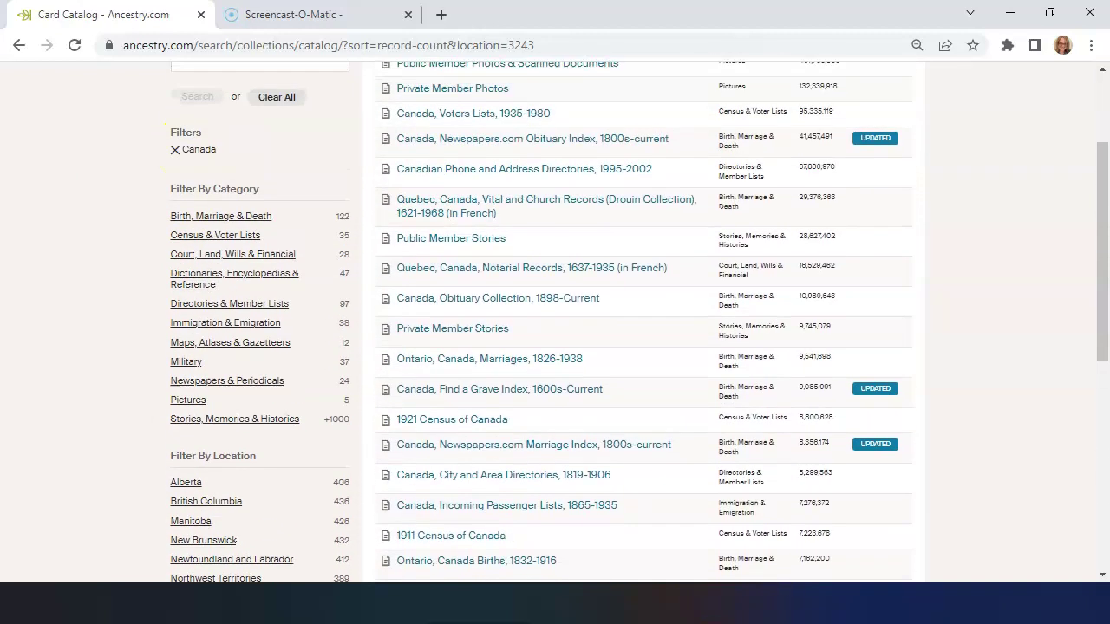
pyautogui.scroll(-6, 555, 321)
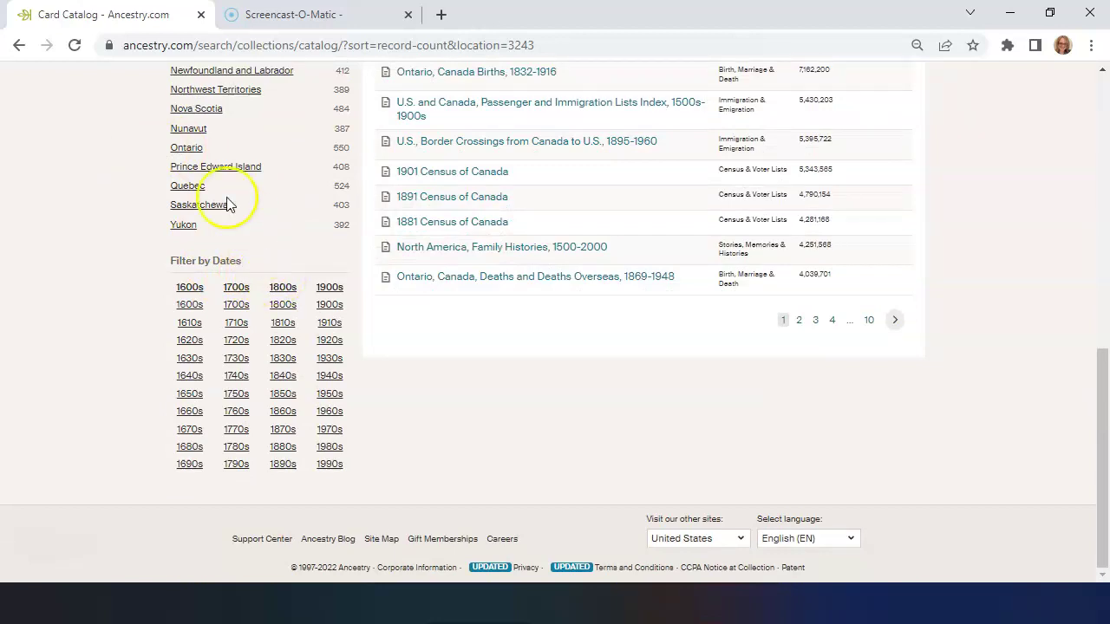
pyautogui.click(187, 147)
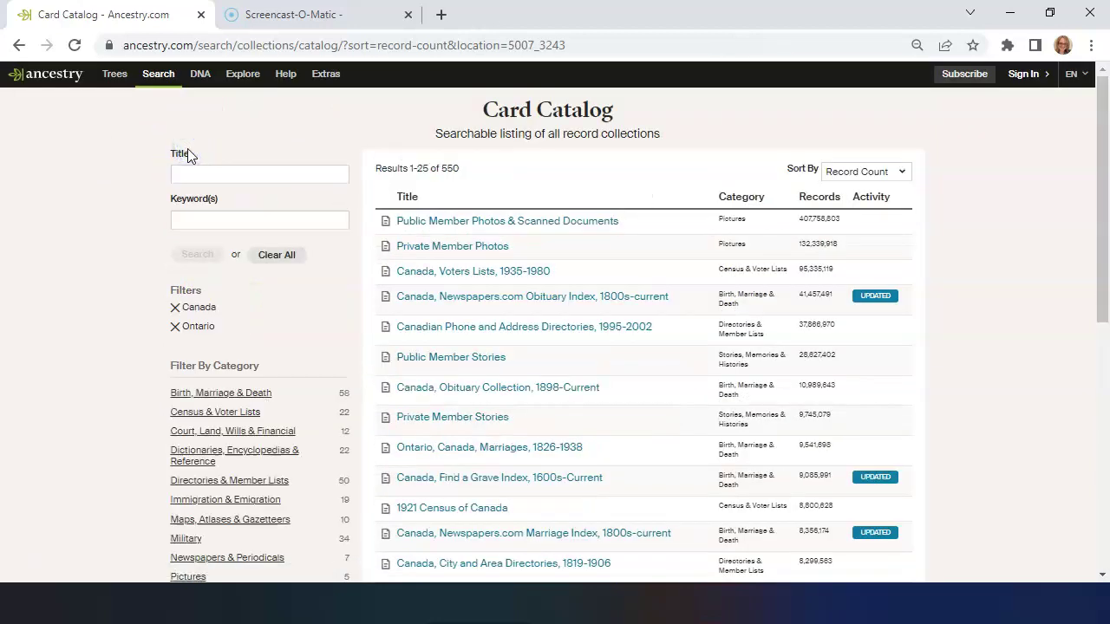
# - Restrict the Canada–Ontario results to the 1800s (465) and open the 1891 Census of Canada
pyautogui.scroll(-5, 189, 154)
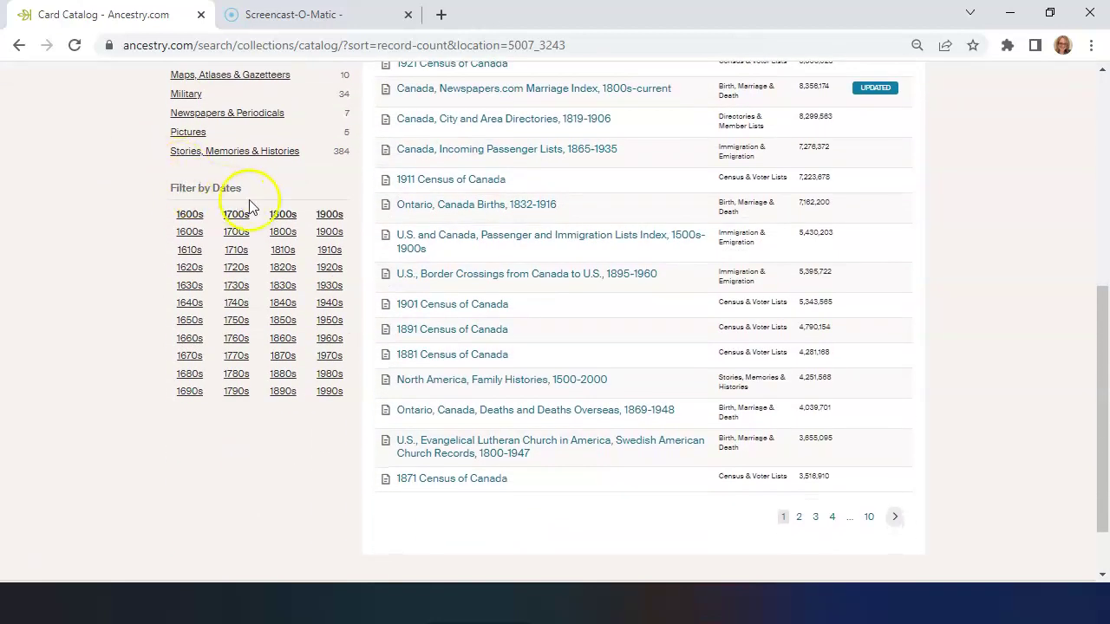
pyautogui.click(282, 215)
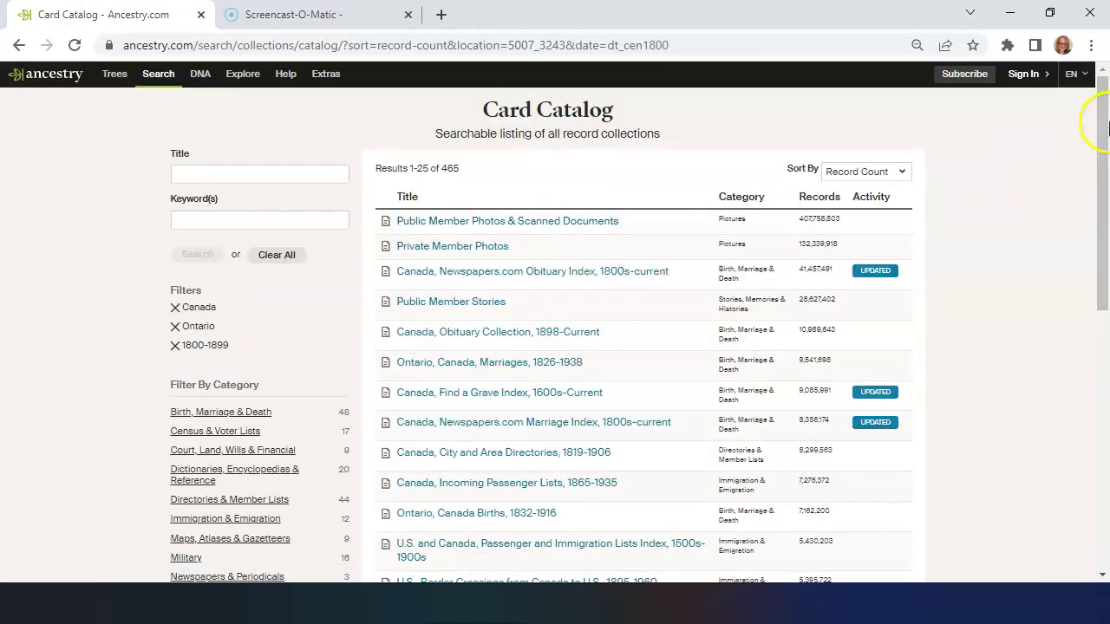
pyautogui.moveTo(1104, 123); pyautogui.dragTo(1104, 167)
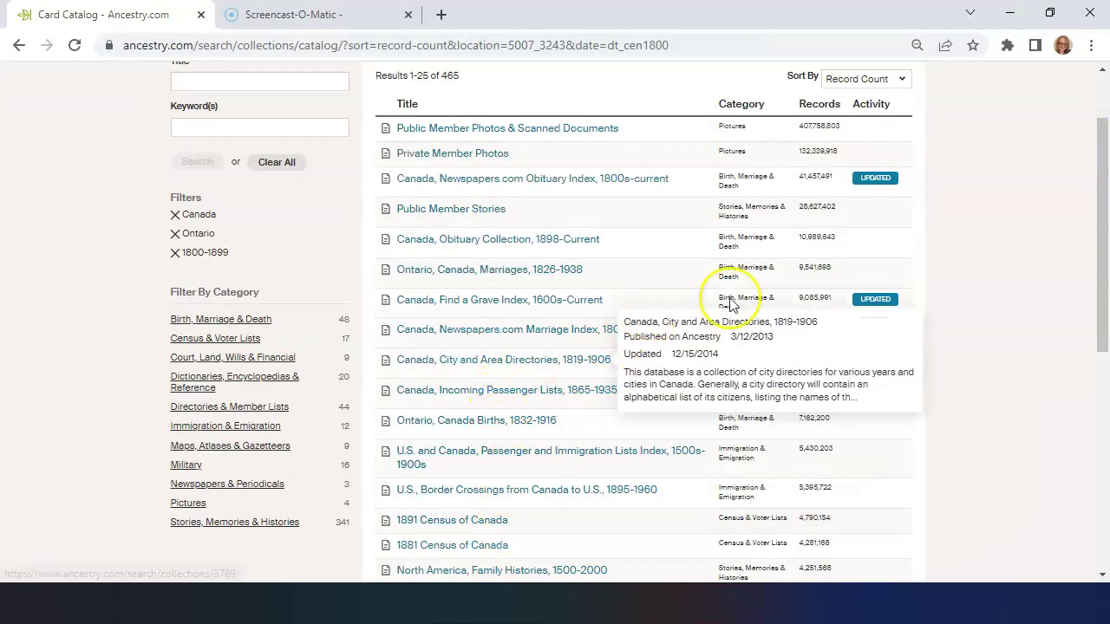
pyautogui.moveTo(1098, 156); pyautogui.dragTo(1086, 225)
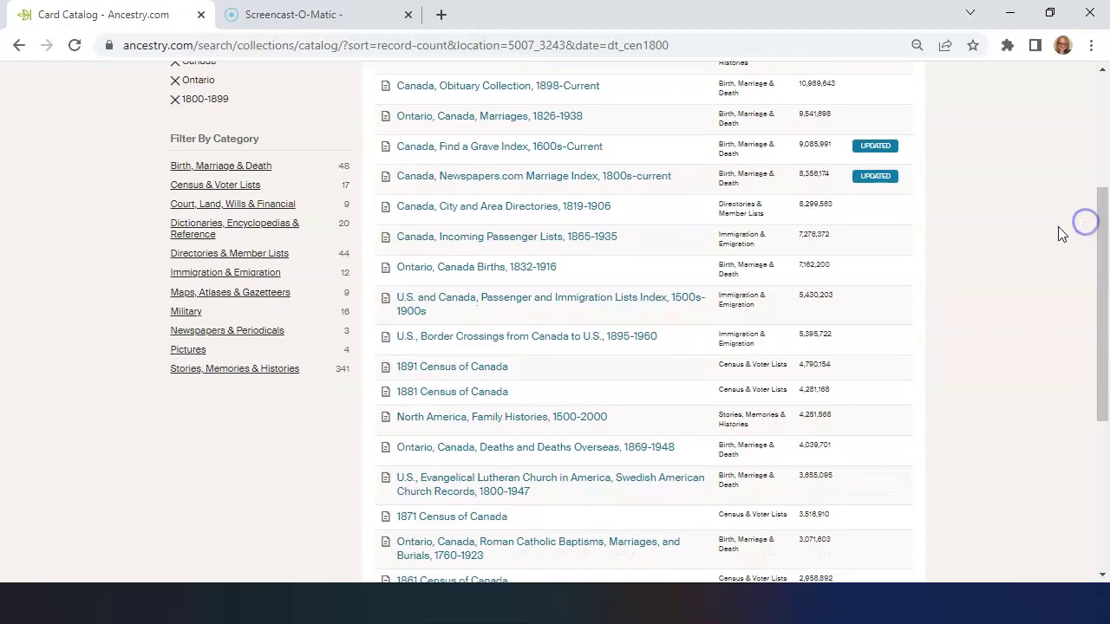
pyautogui.moveTo(458, 372)
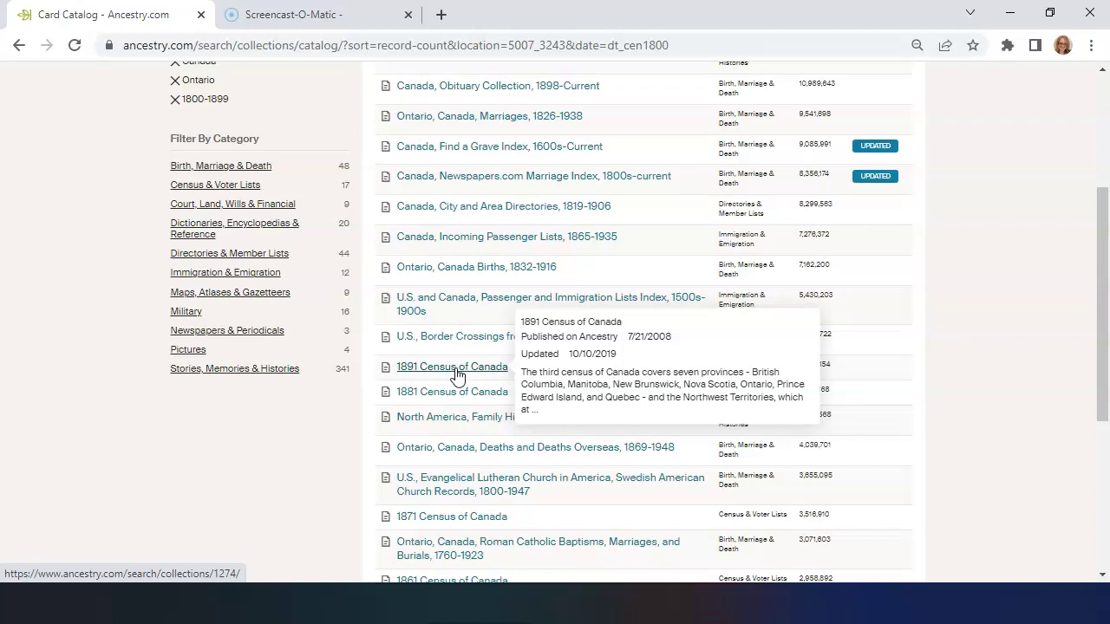
pyautogui.click(458, 372)
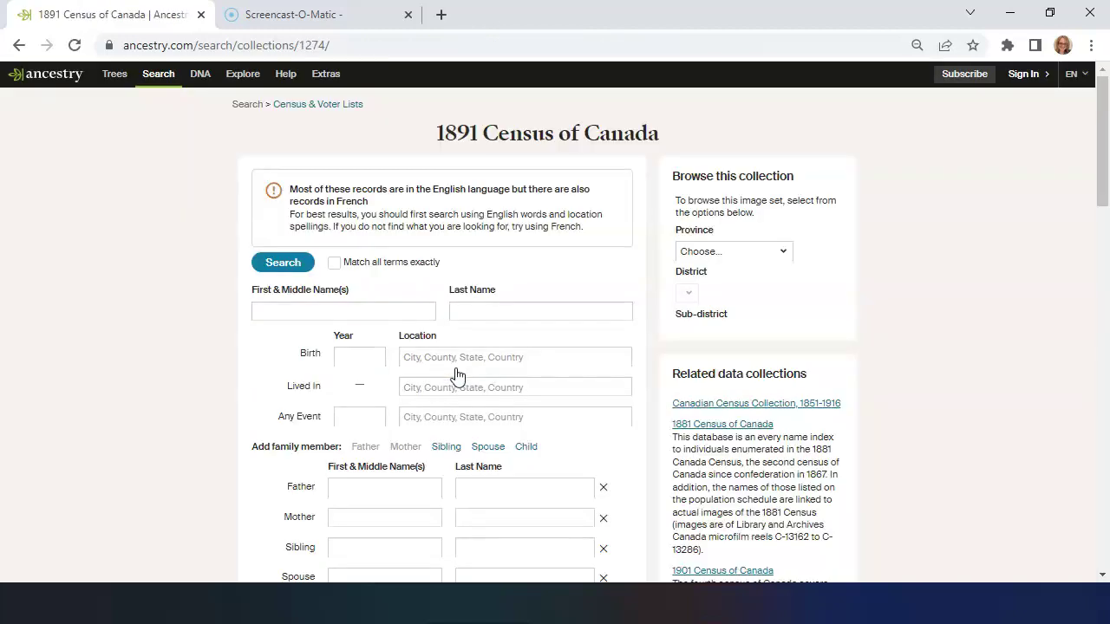
# - Go back twice to the unfiltered 33,194-collection catalog and show its sort options
pyautogui.click(17, 46)
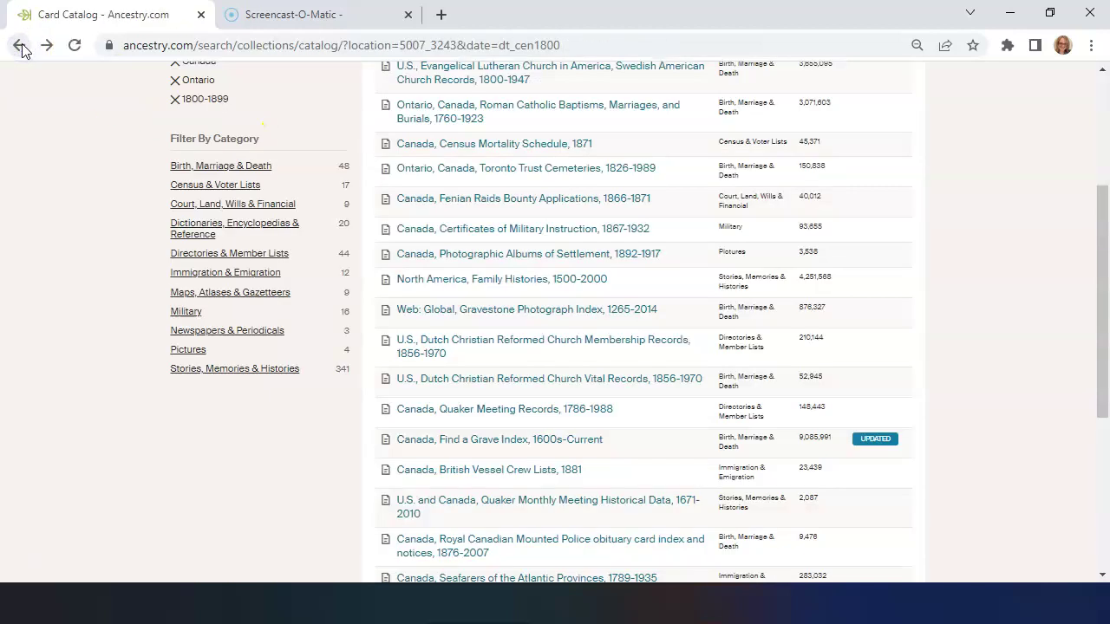
pyautogui.click(19, 45)
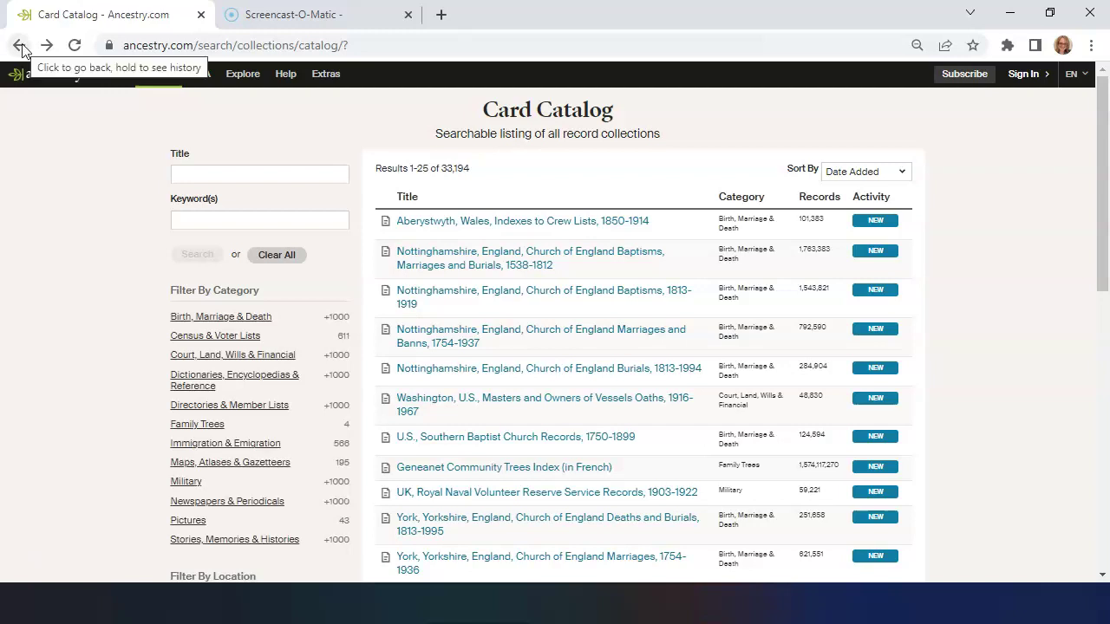
pyautogui.click(890, 171)
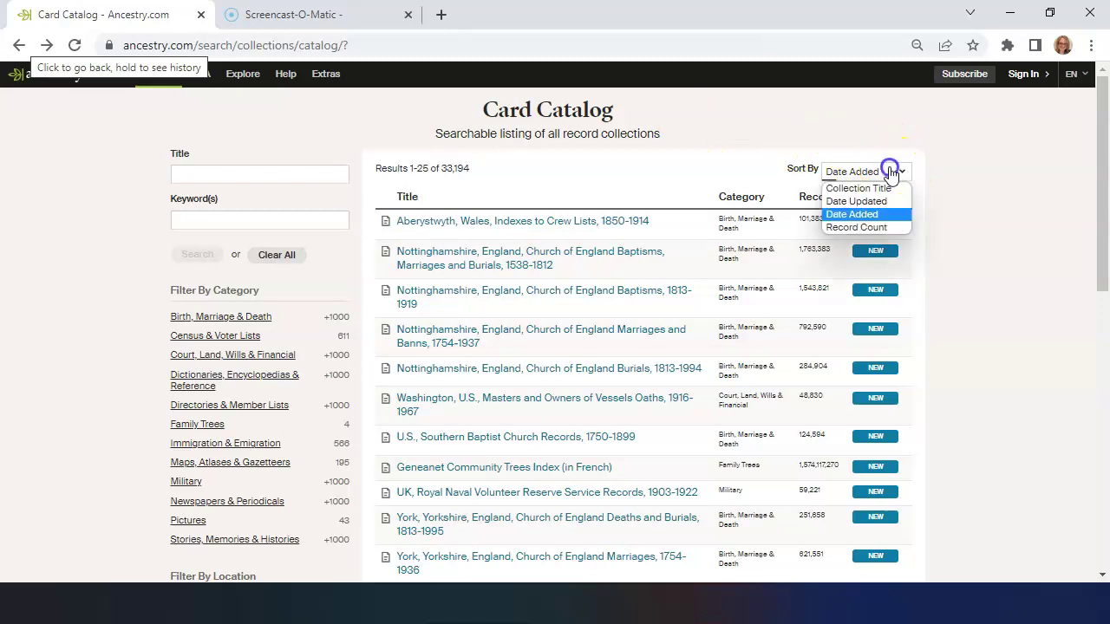
# - Sort by Record Count and open the U.S., City Directories, 1822-1995 collection
pyautogui.click(858, 227)
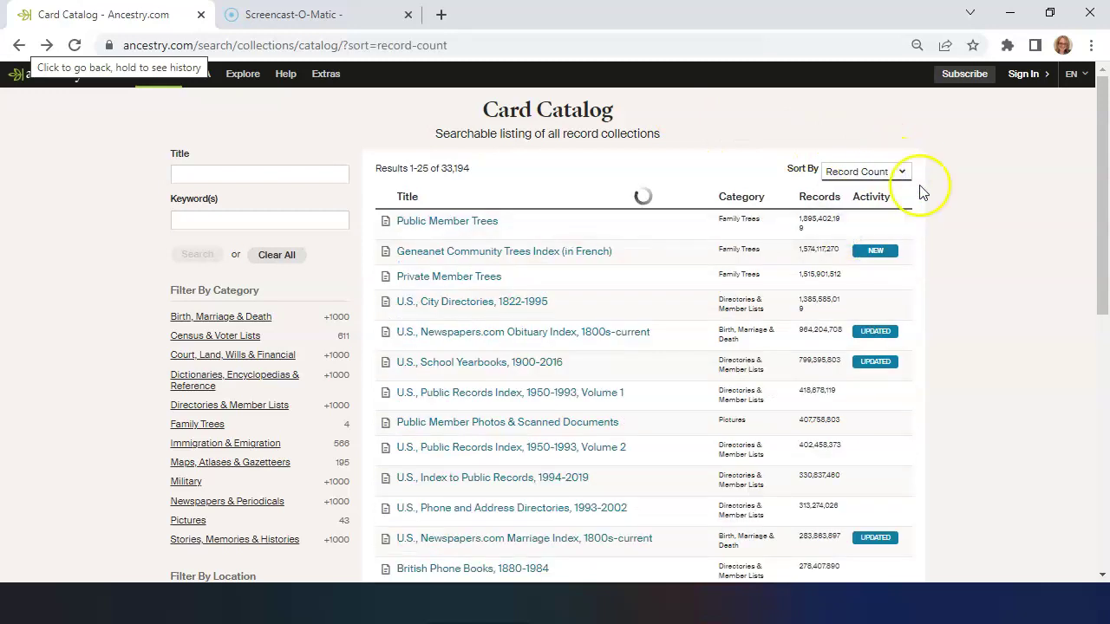
pyautogui.click(455, 311)
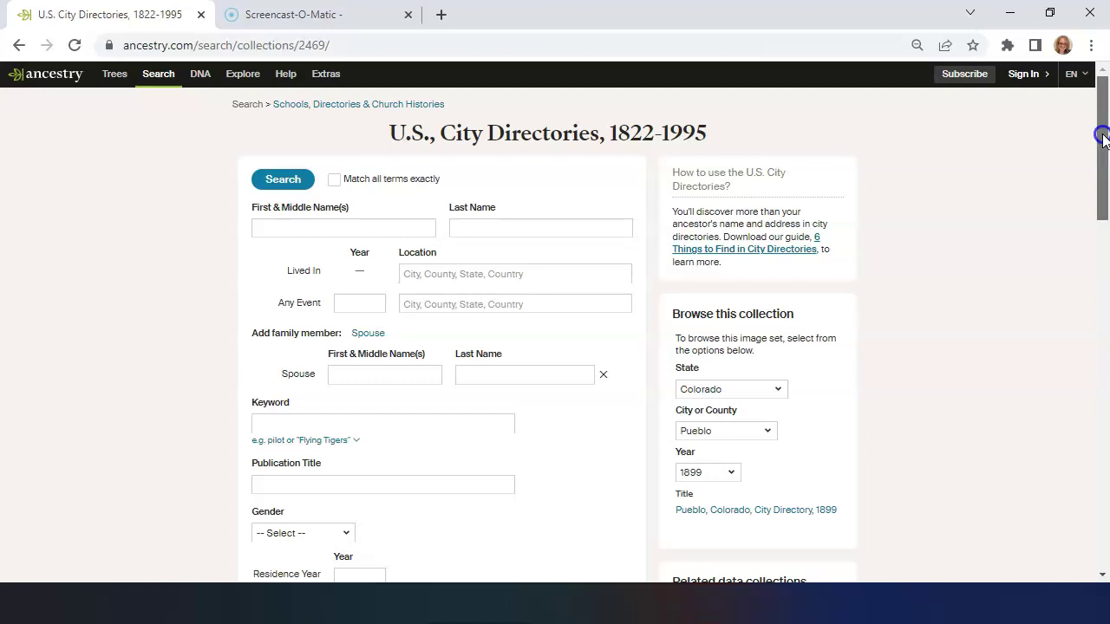
pyautogui.click(1104, 136)
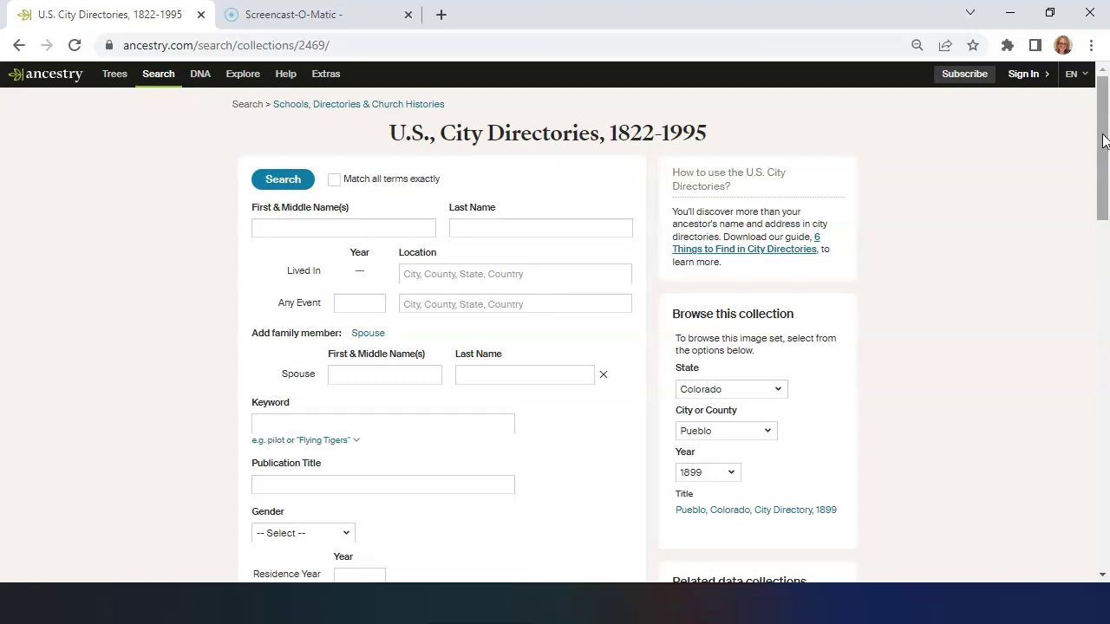
pyautogui.click(1104, 137)
pyautogui.moveTo(1103, 136); pyautogui.dragTo(1103, 151)
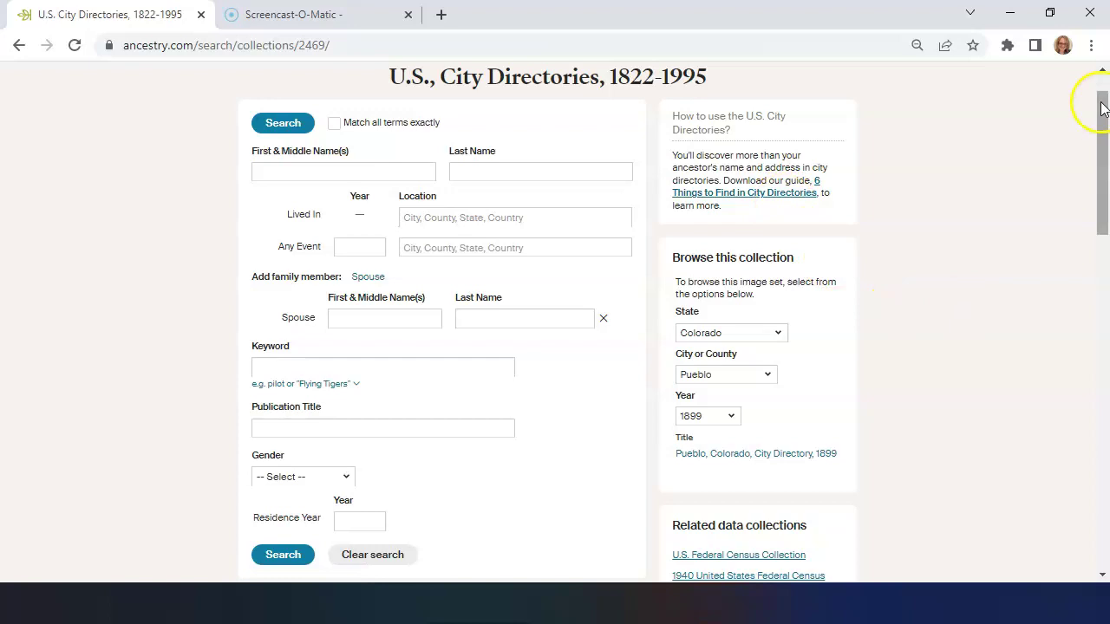
pyautogui.scroll(-6, 1103, 108)
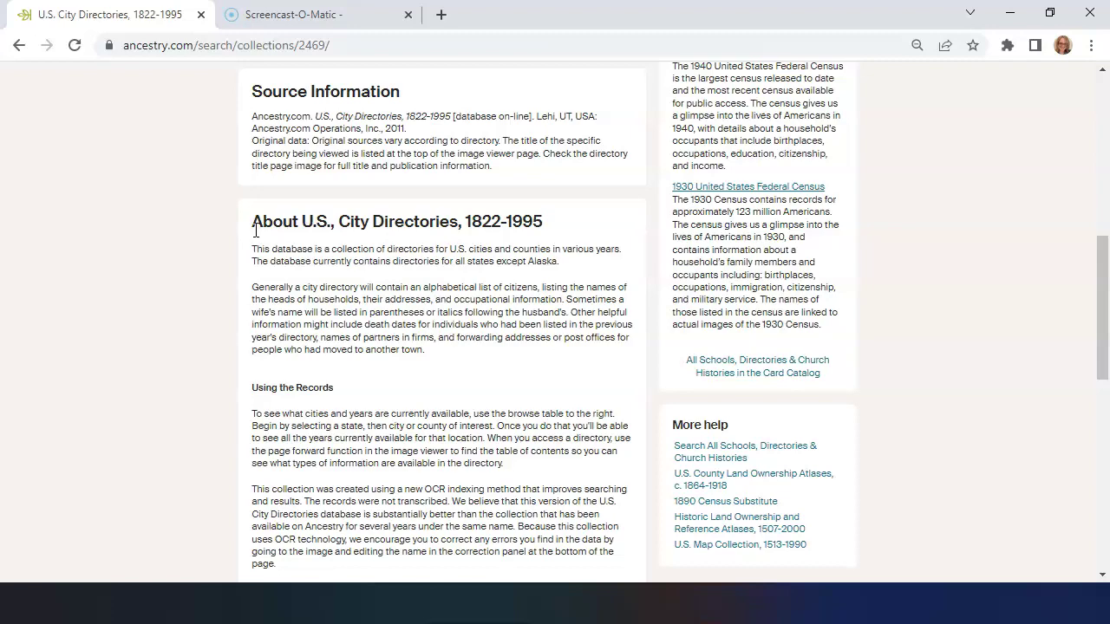
pyautogui.scroll(-2, 255, 231)
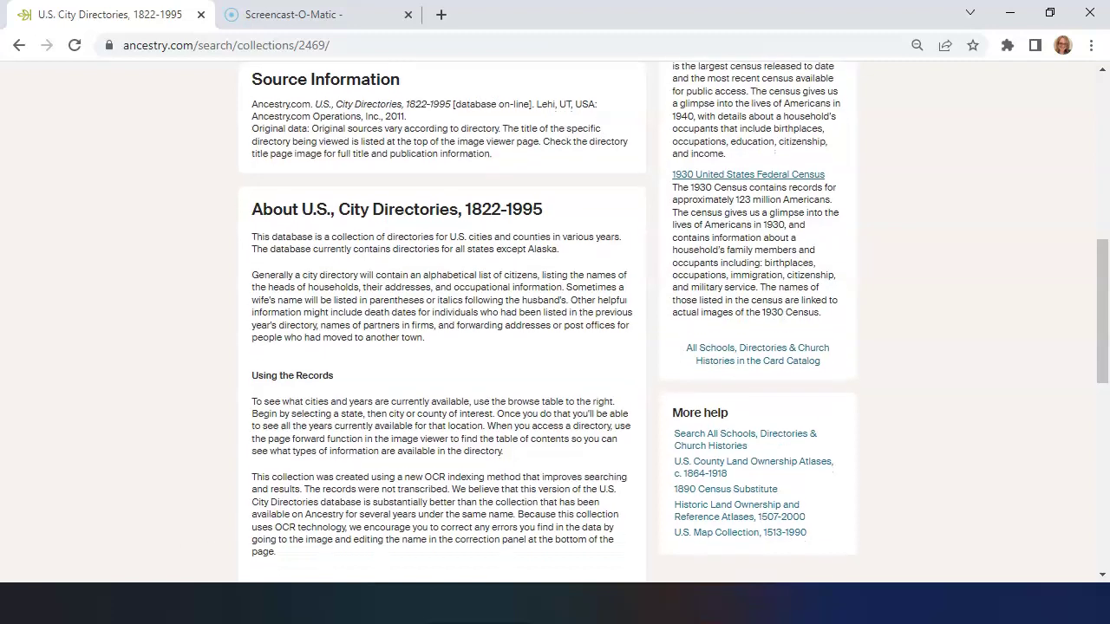
pyautogui.scroll(-1, 673, 316)
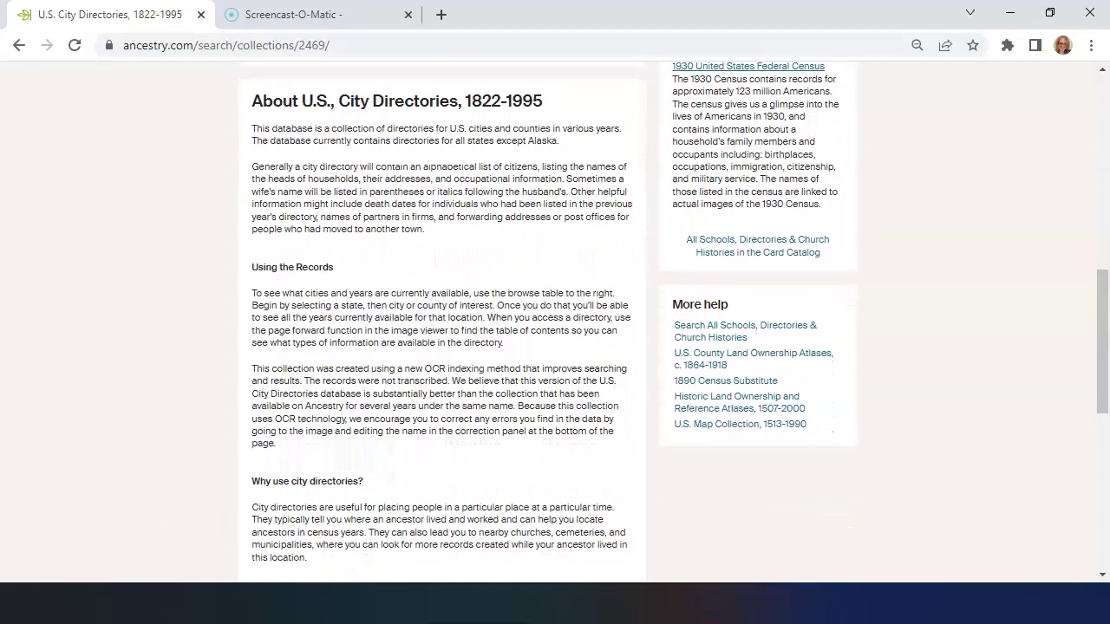
pyautogui.scroll(-5, 555, 321)
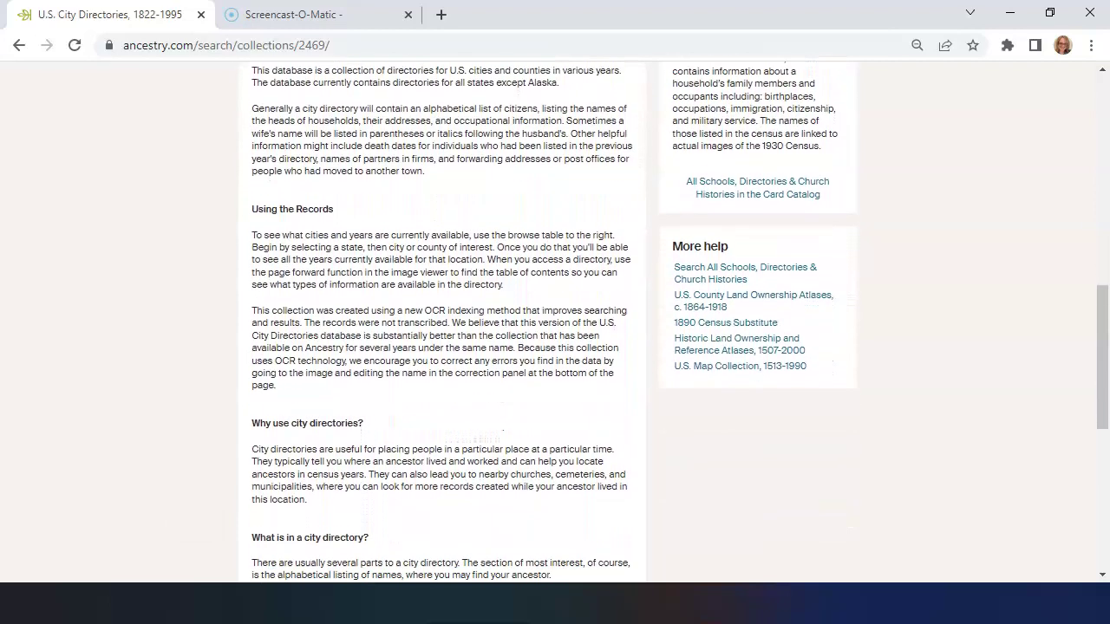
pyautogui.scroll(-2, 556, 321)
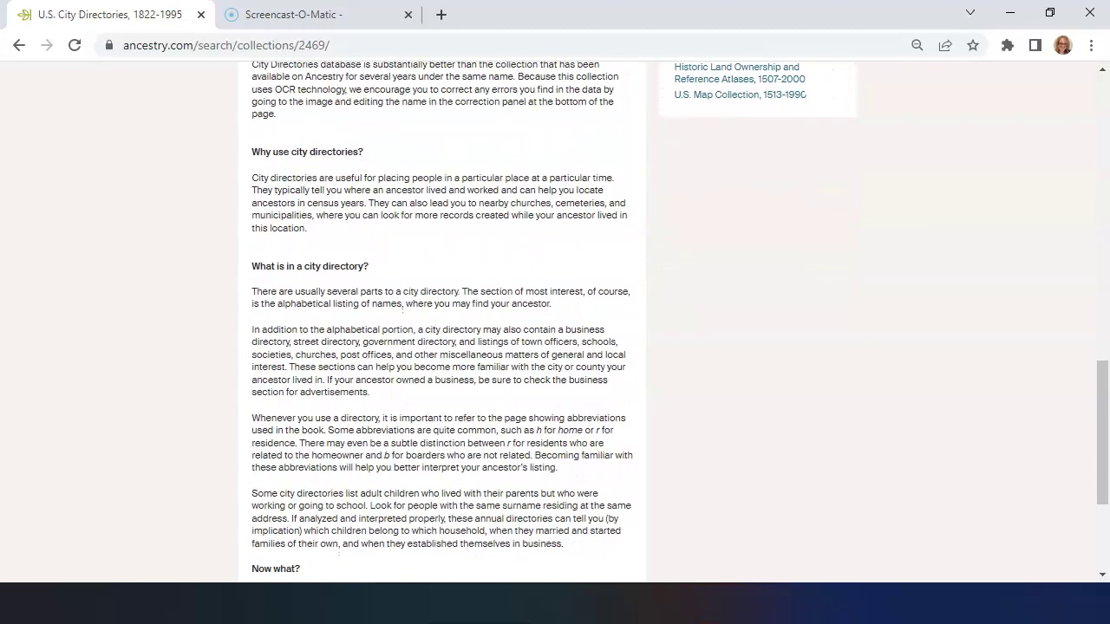
pyautogui.scroll(-3, 555, 321)
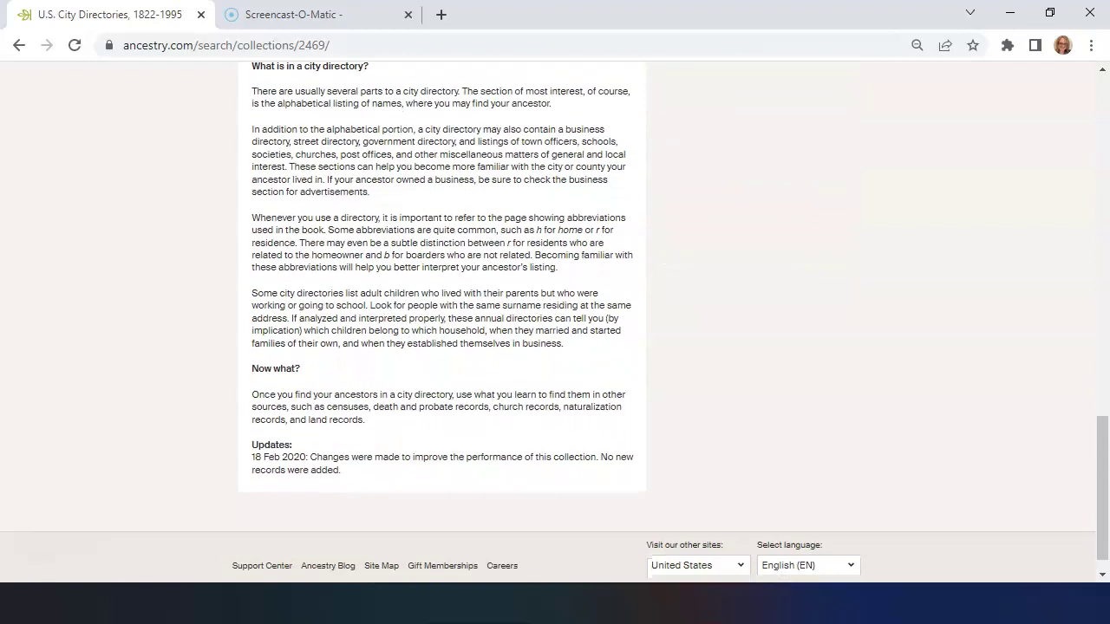
pyautogui.scroll(2, 555, 321)
pyautogui.scroll(-2, 555, 321)
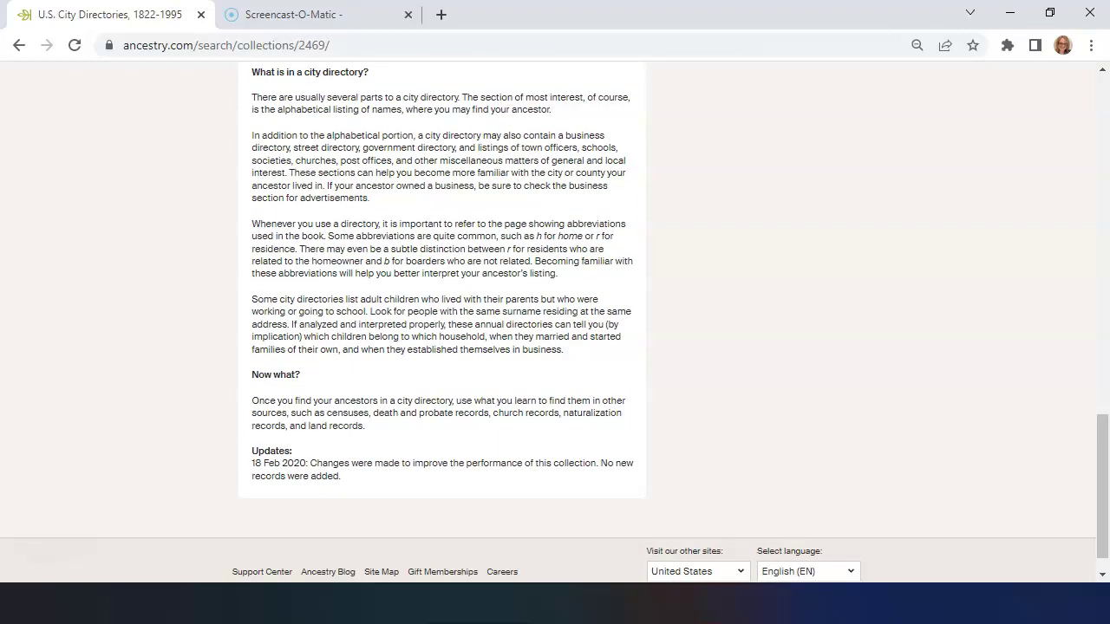
pyautogui.scroll(5, 625, 468)
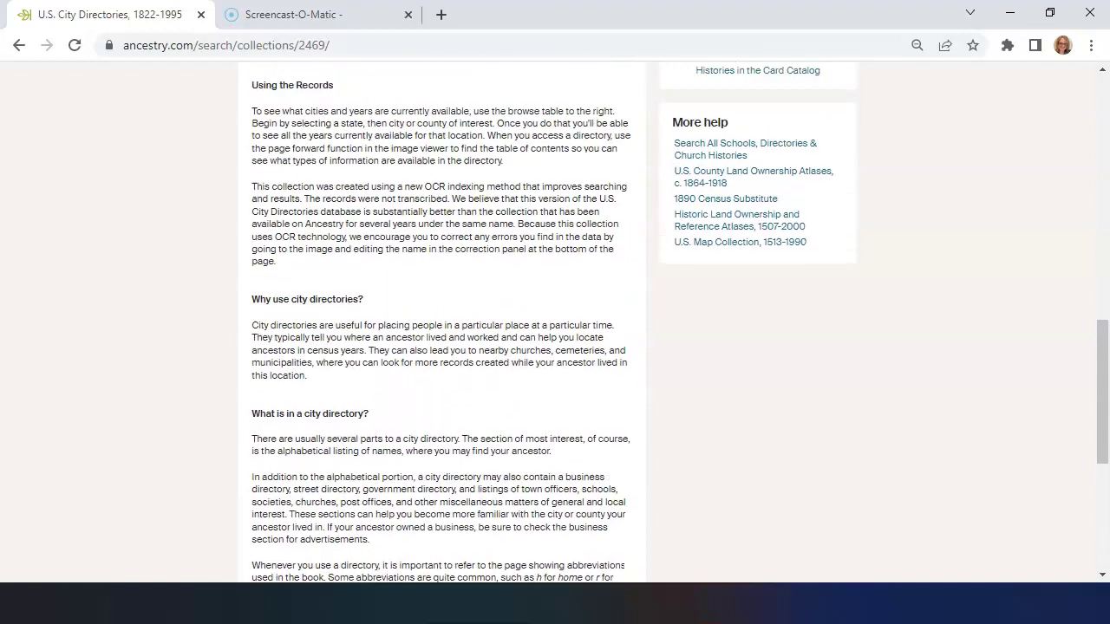
pyautogui.scroll(8, 625, 468)
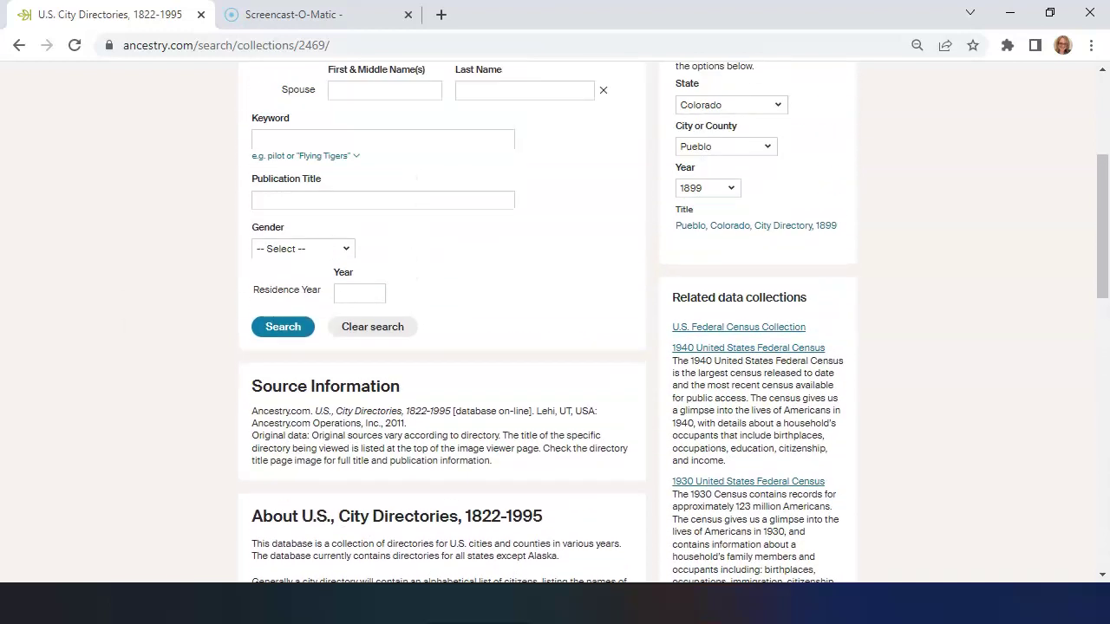
pyautogui.scroll(2, 626, 469)
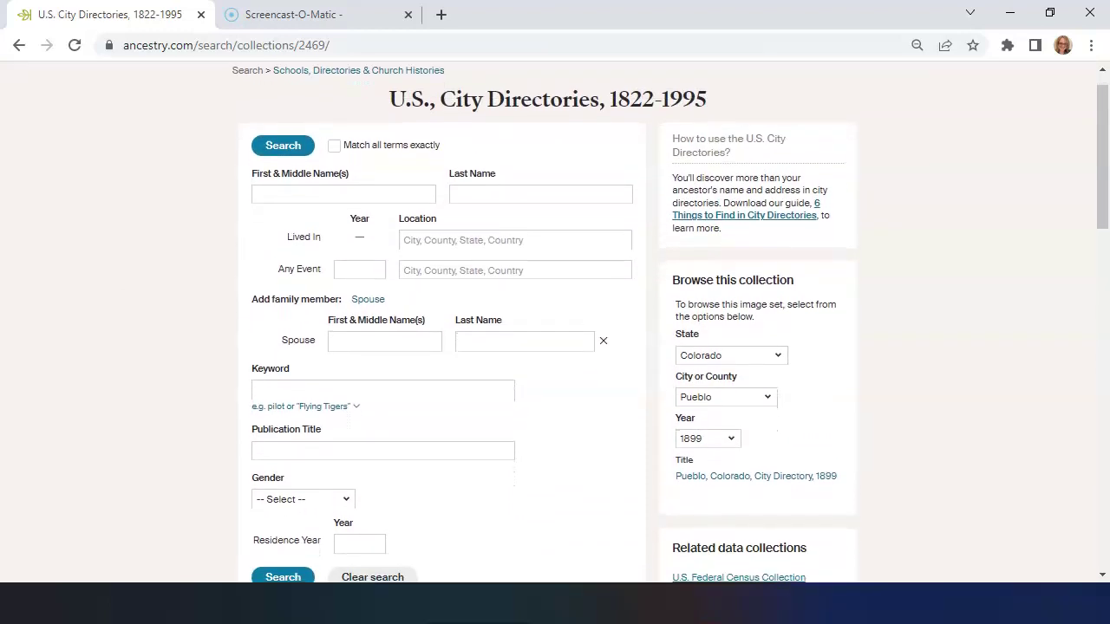
pyautogui.scroll(-1, 625, 469)
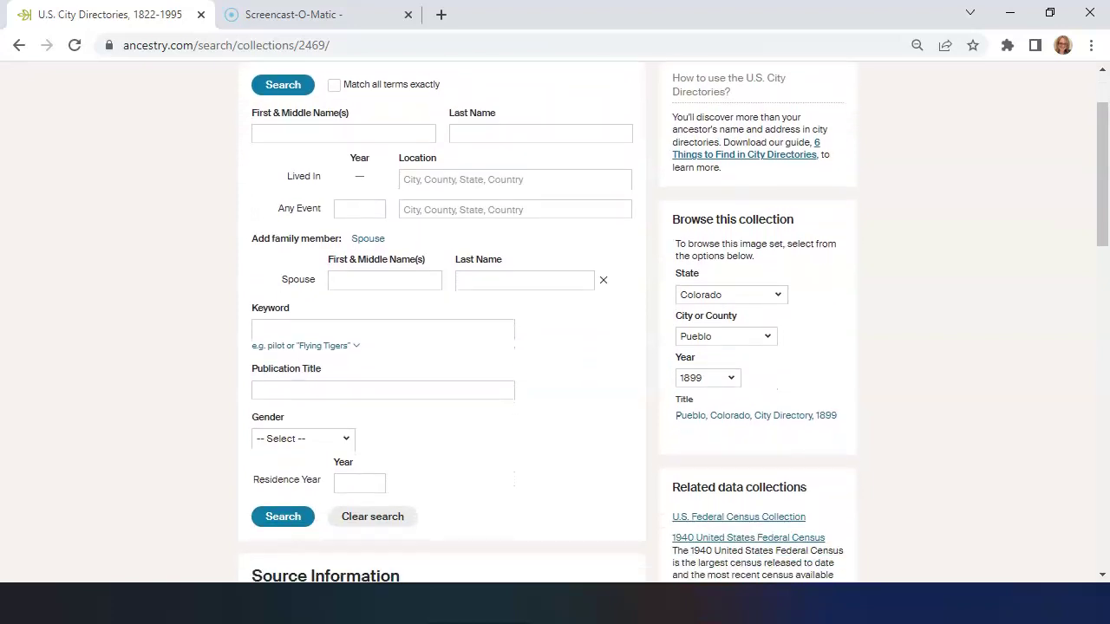
# - Search the collection for the ancestor's first and last name, then return to the search form
pyautogui.click(276, 131)
pyautogui.write('Loel')
pyautogui.press('Tab')
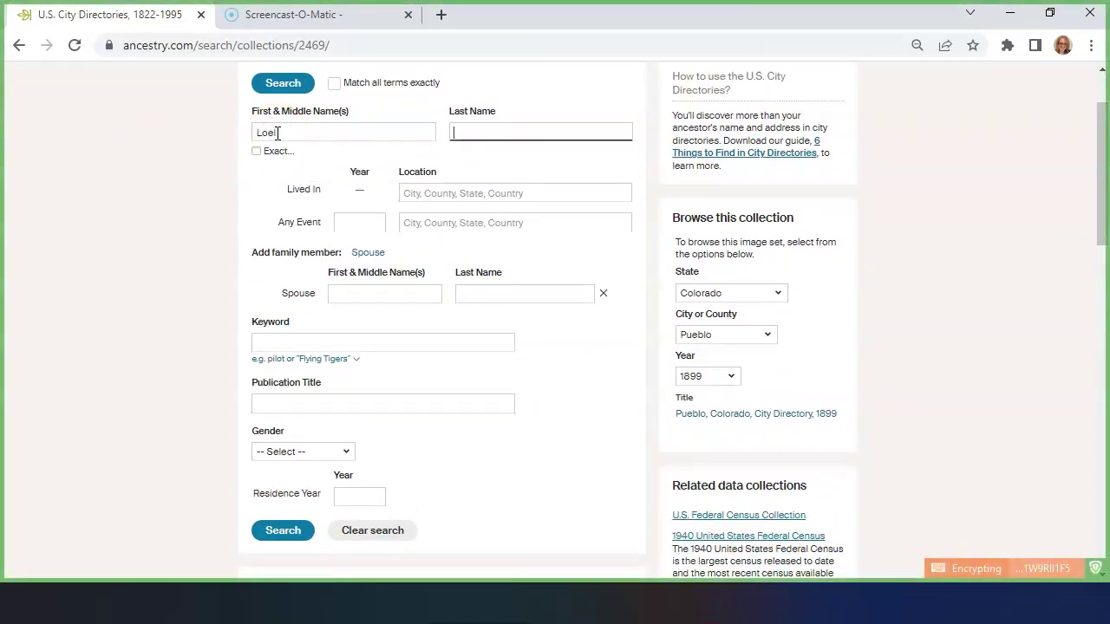
pyautogui.write('McClellan')
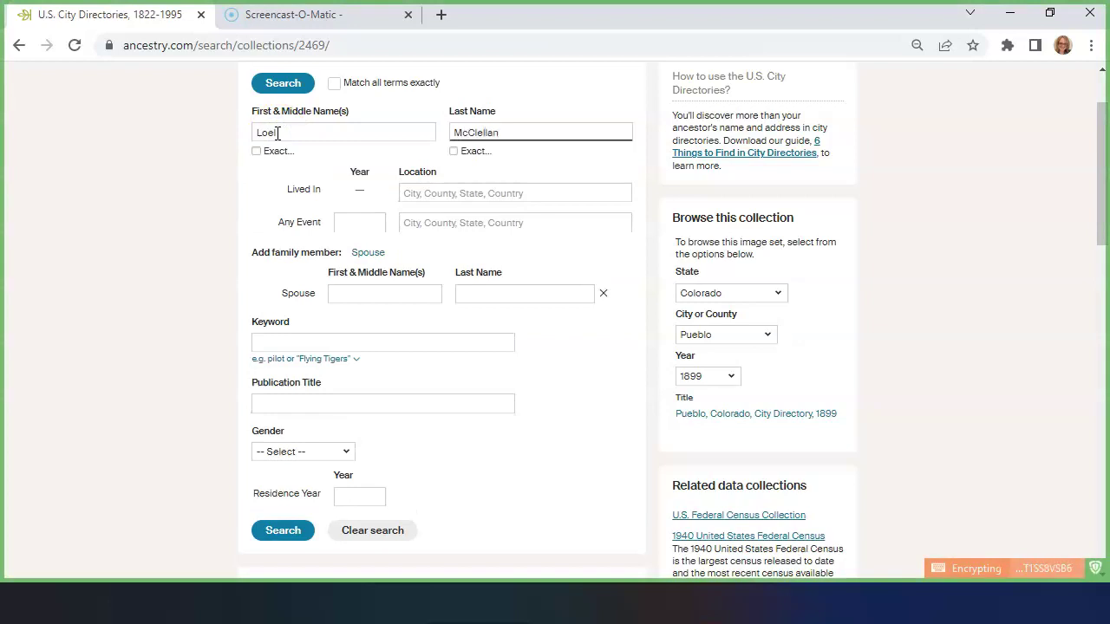
pyautogui.click(260, 198)
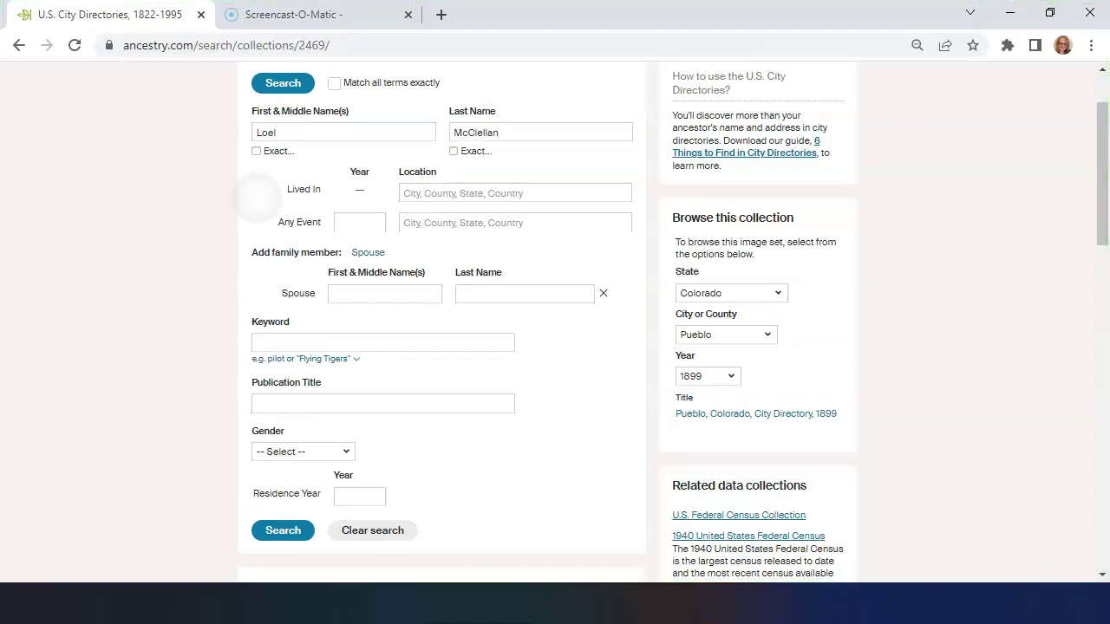
pyautogui.scroll(-1, 555, 321)
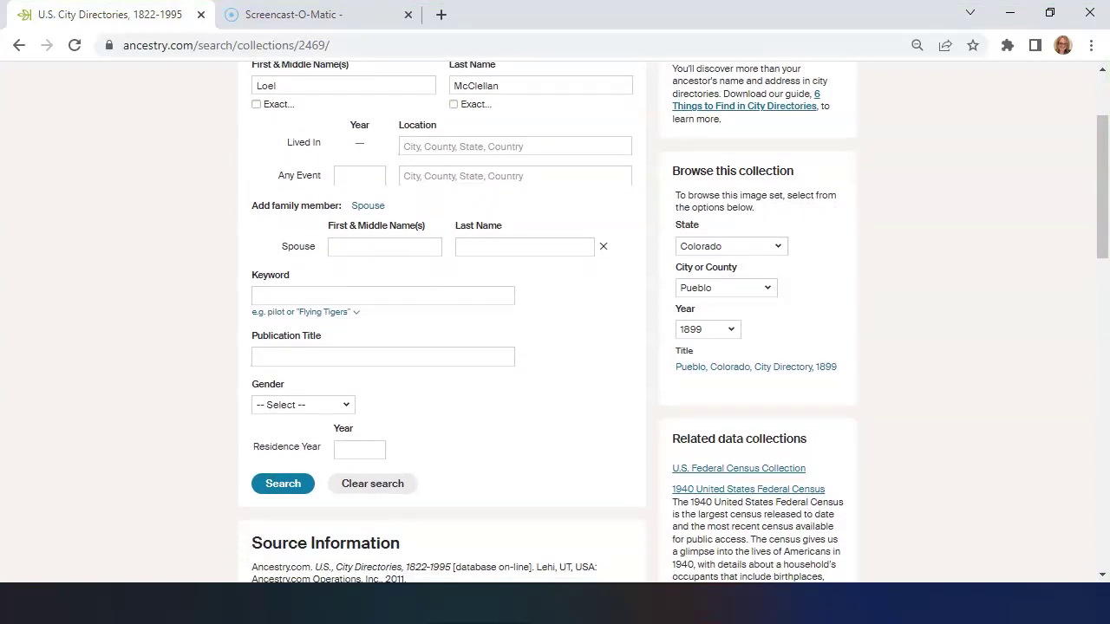
pyautogui.click(283, 483)
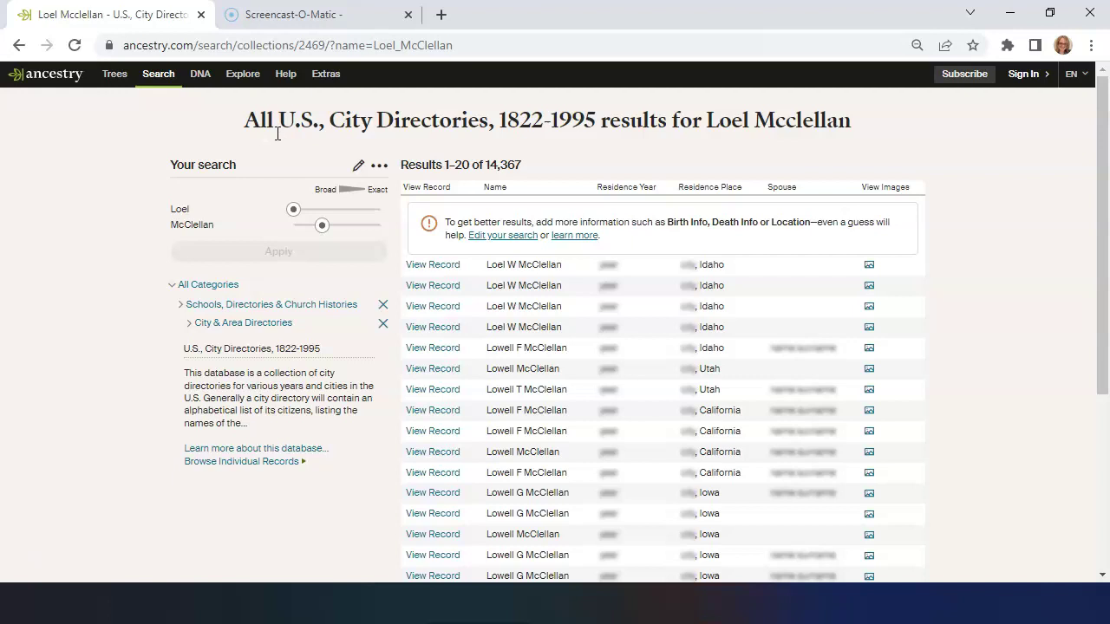
pyautogui.hotkey('alt', 'Left')
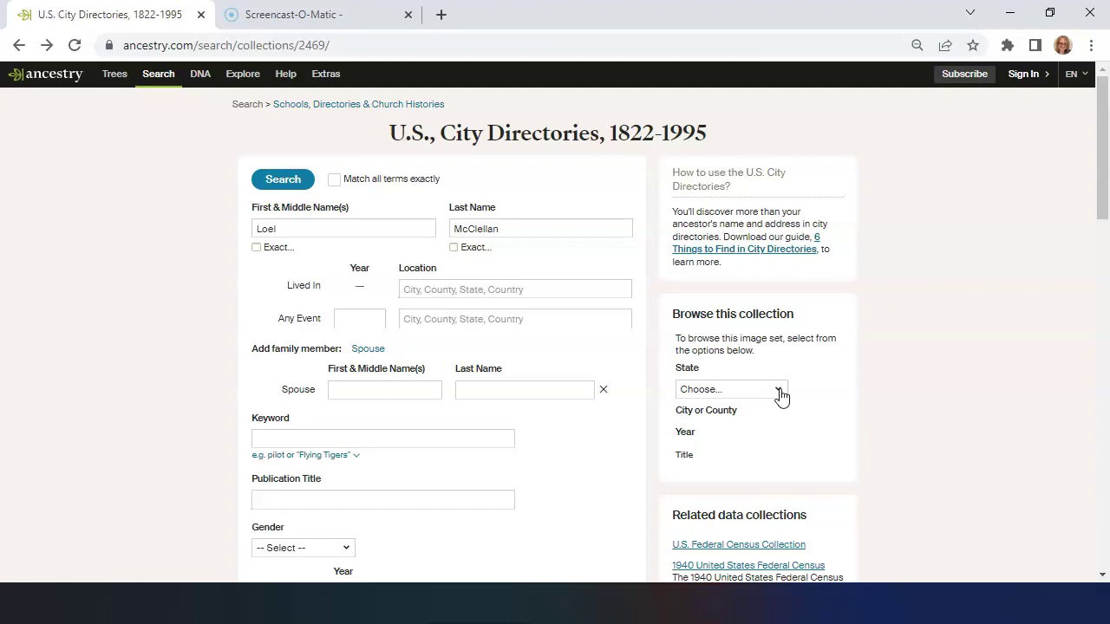
# - Set Browse this collection to State Colorado, City Pueblo, and Year 1899
pyautogui.click(779, 392)
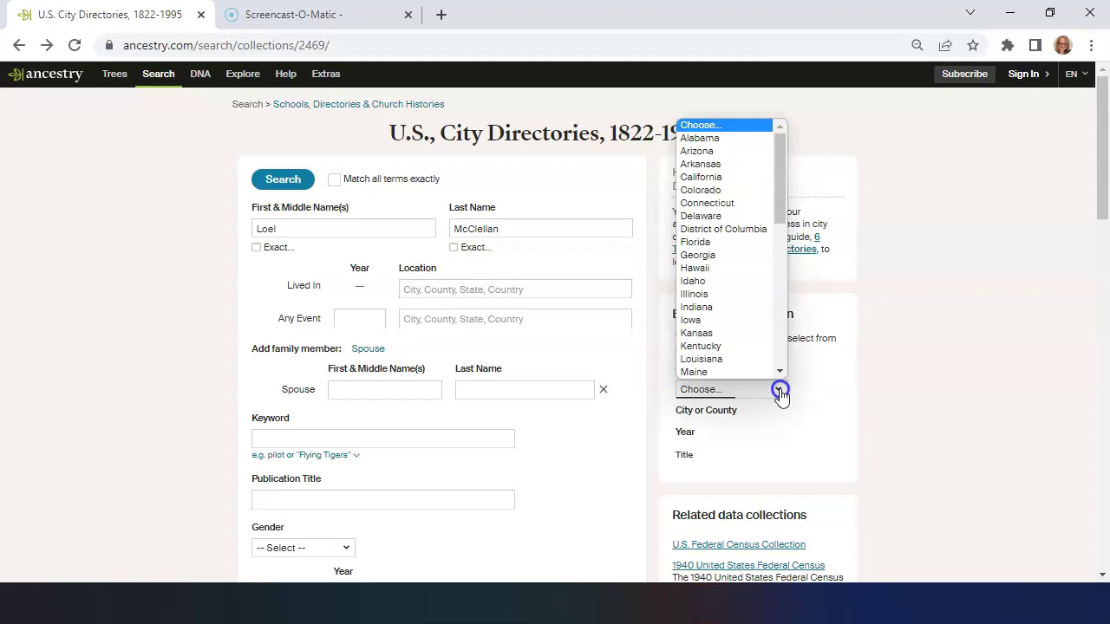
pyautogui.click(761, 190)
pyautogui.click(765, 434)
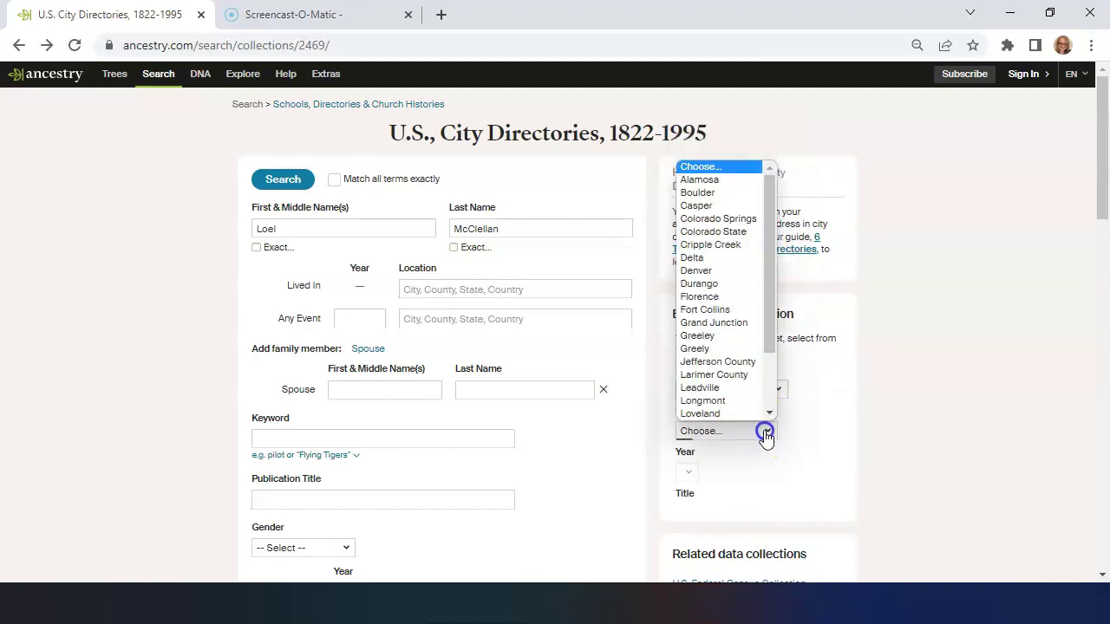
pyautogui.moveTo(769, 307); pyautogui.dragTo(770, 354)
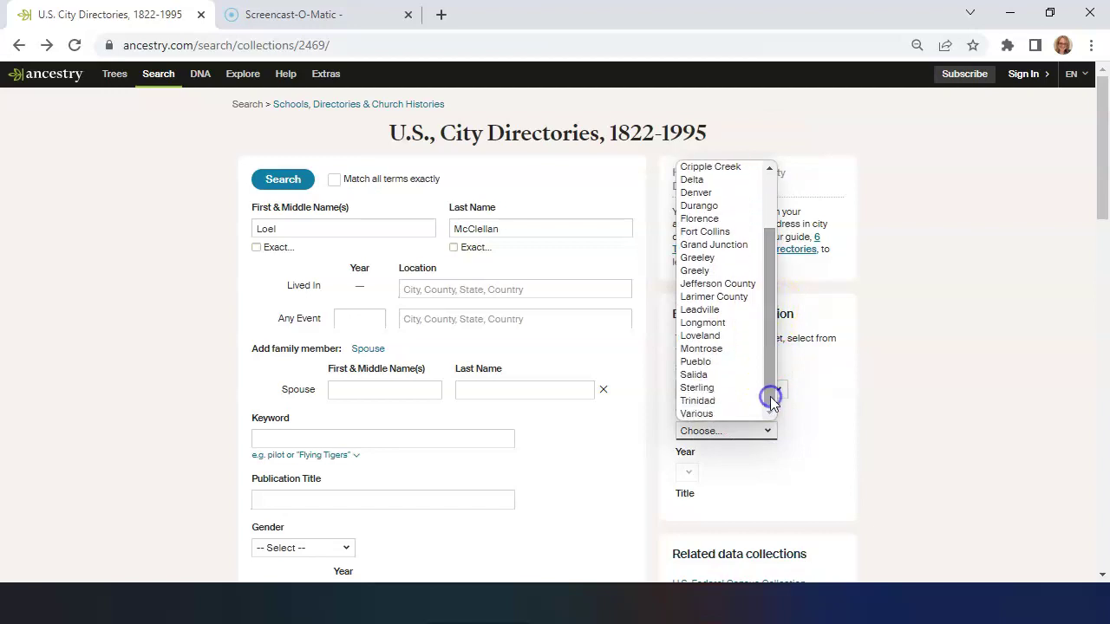
pyautogui.click(725, 364)
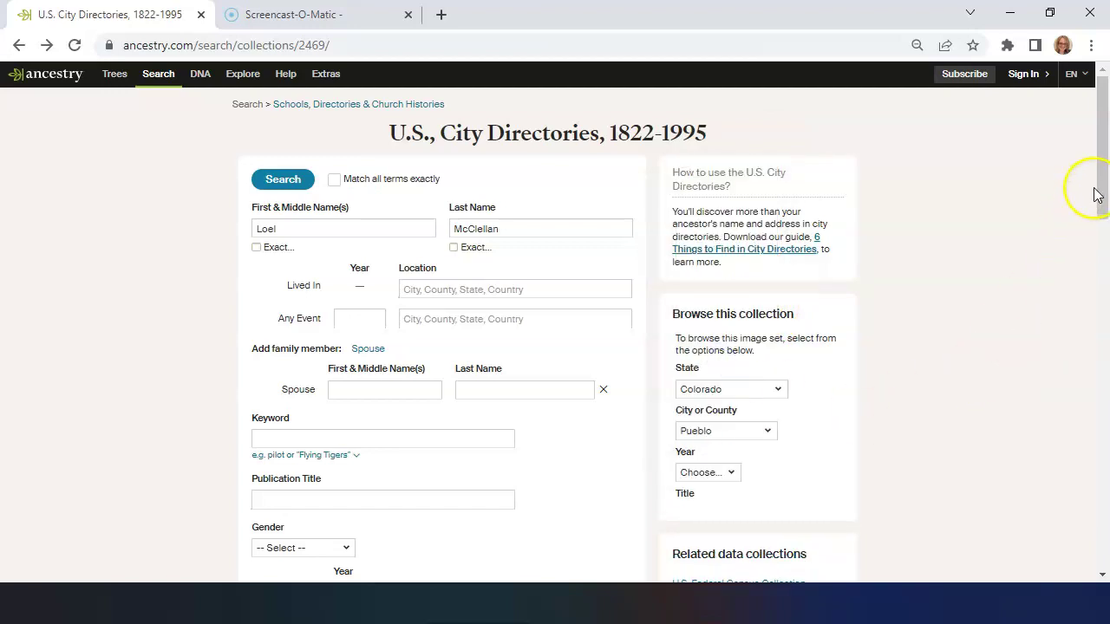
pyautogui.moveTo(1105, 154); pyautogui.dragTo(1103, 223)
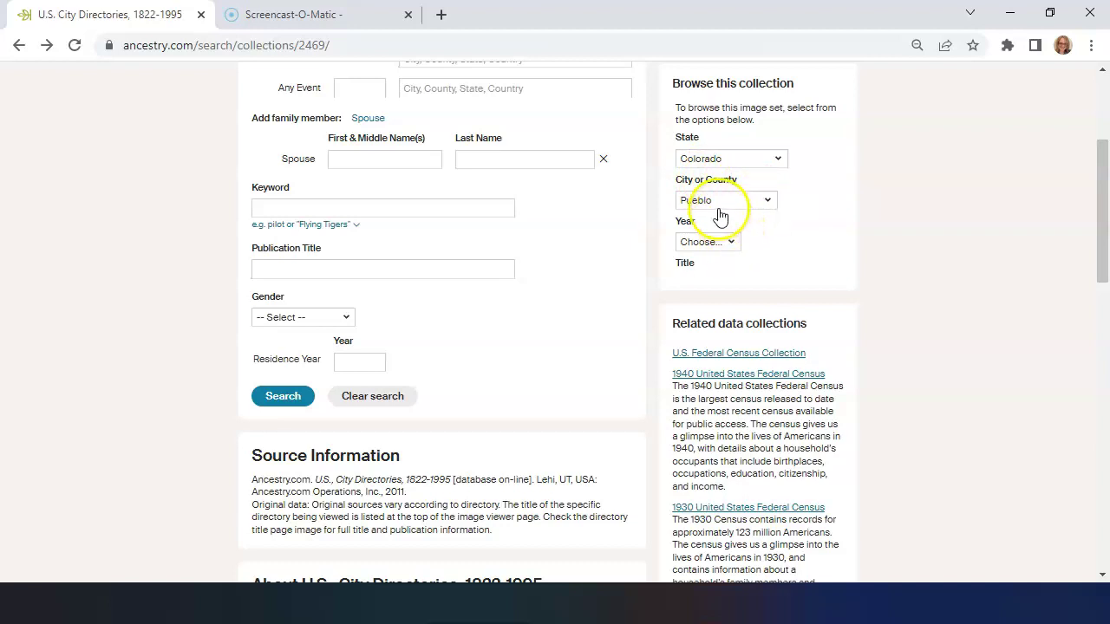
pyautogui.click(728, 242)
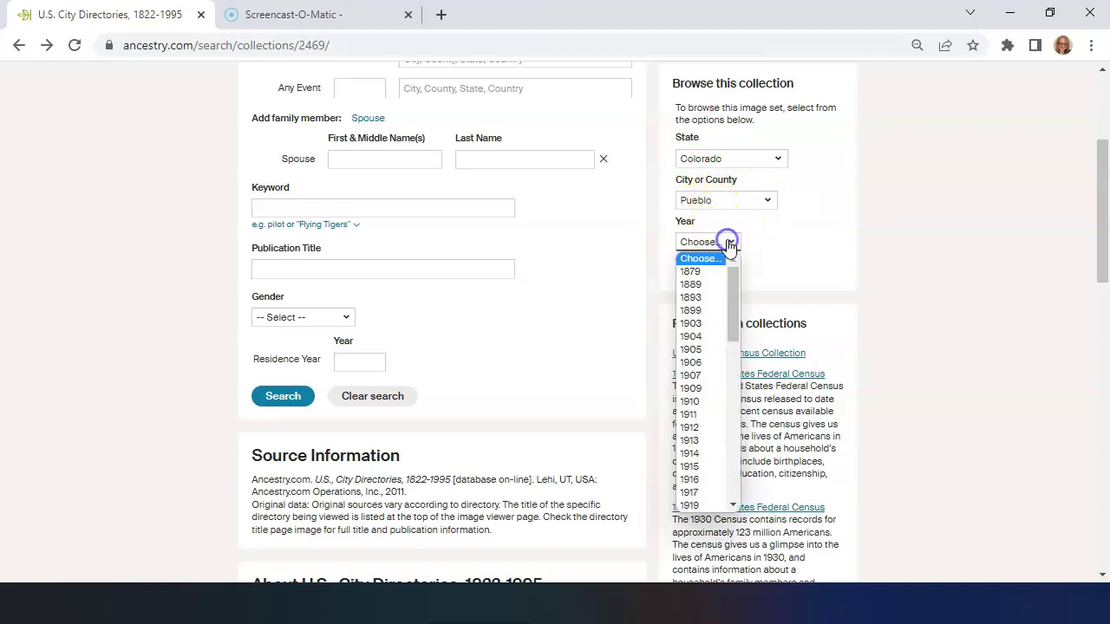
pyautogui.click(733, 309)
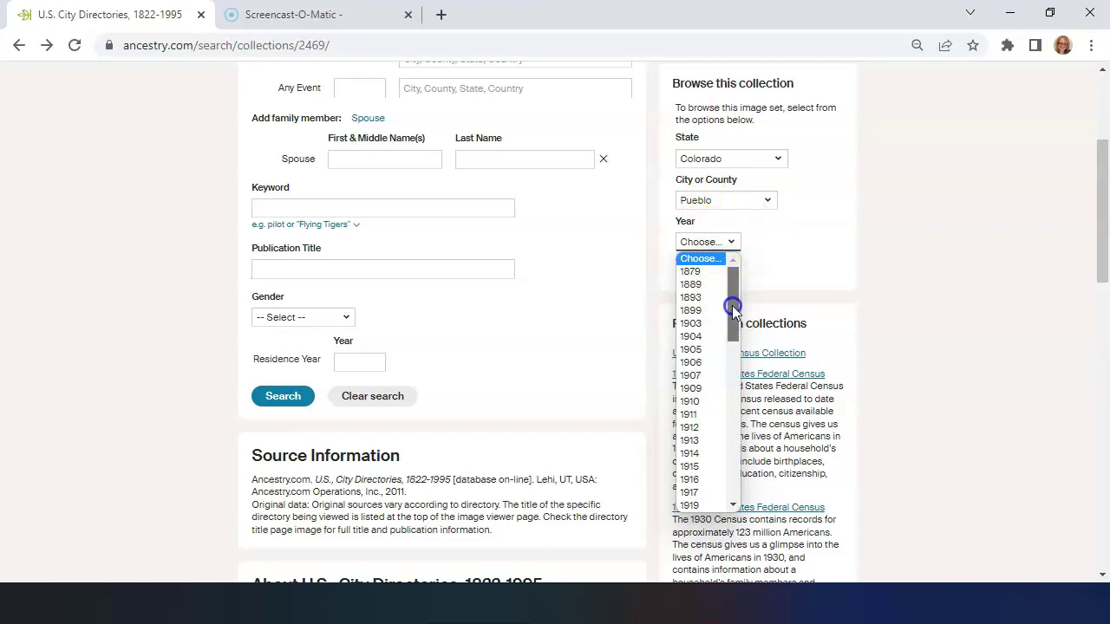
pyautogui.moveTo(733, 310); pyautogui.dragTo(736, 277)
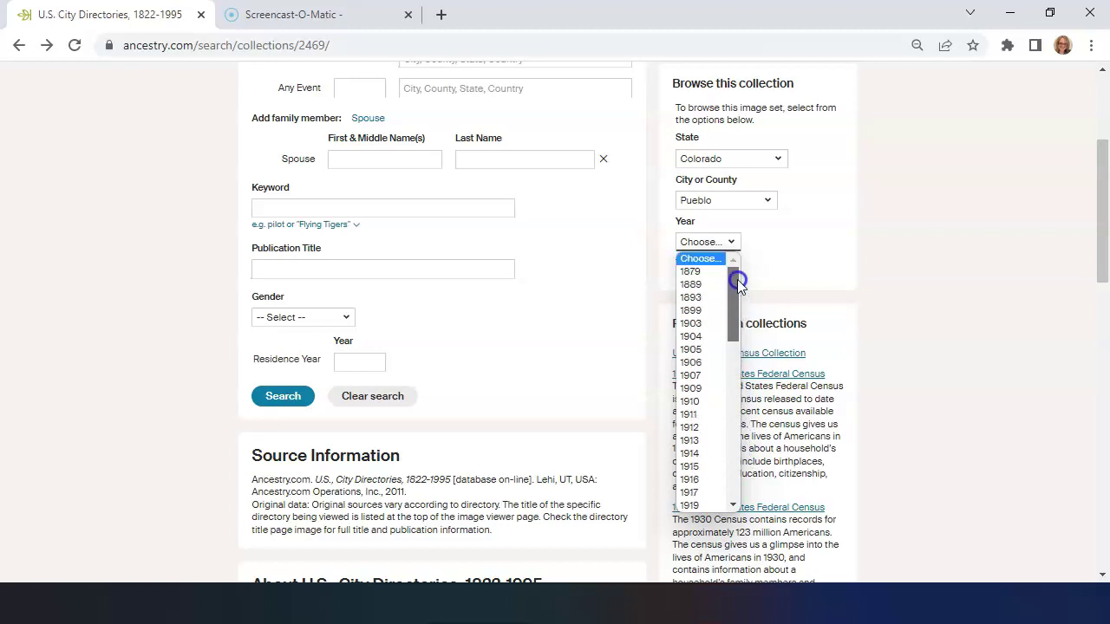
pyautogui.click(691, 310)
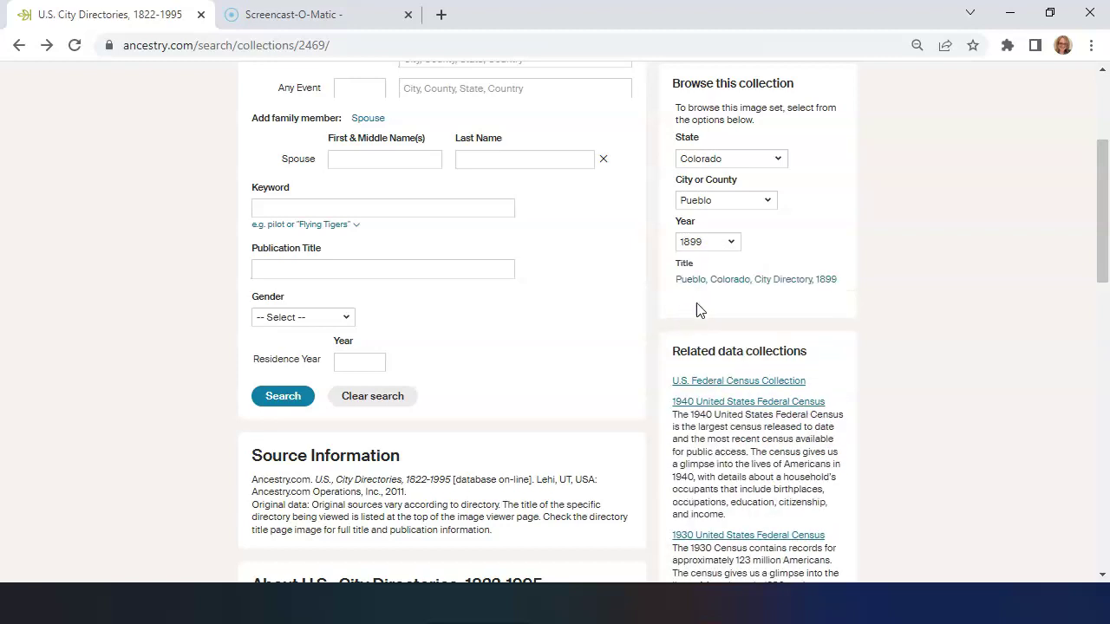